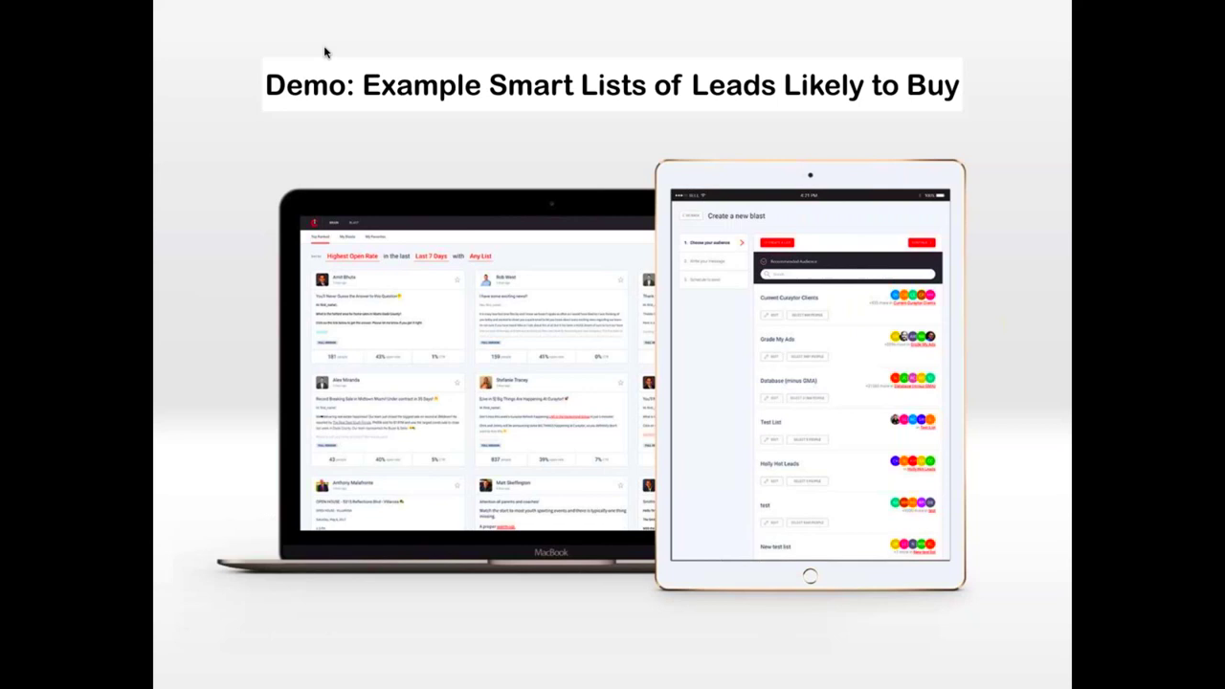
# Step: End the slideshow, switch to the Curaytor Mailer browser window and start a new audience list
pyautogui.press('Right')
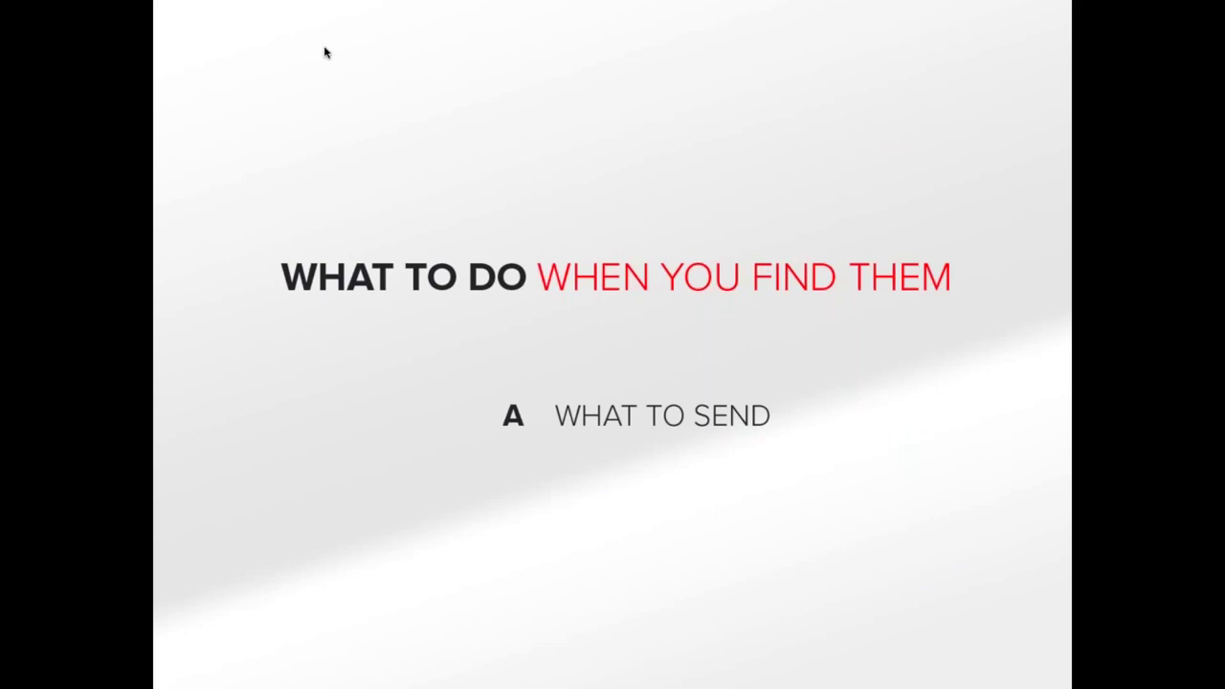
pyautogui.press('Escape')
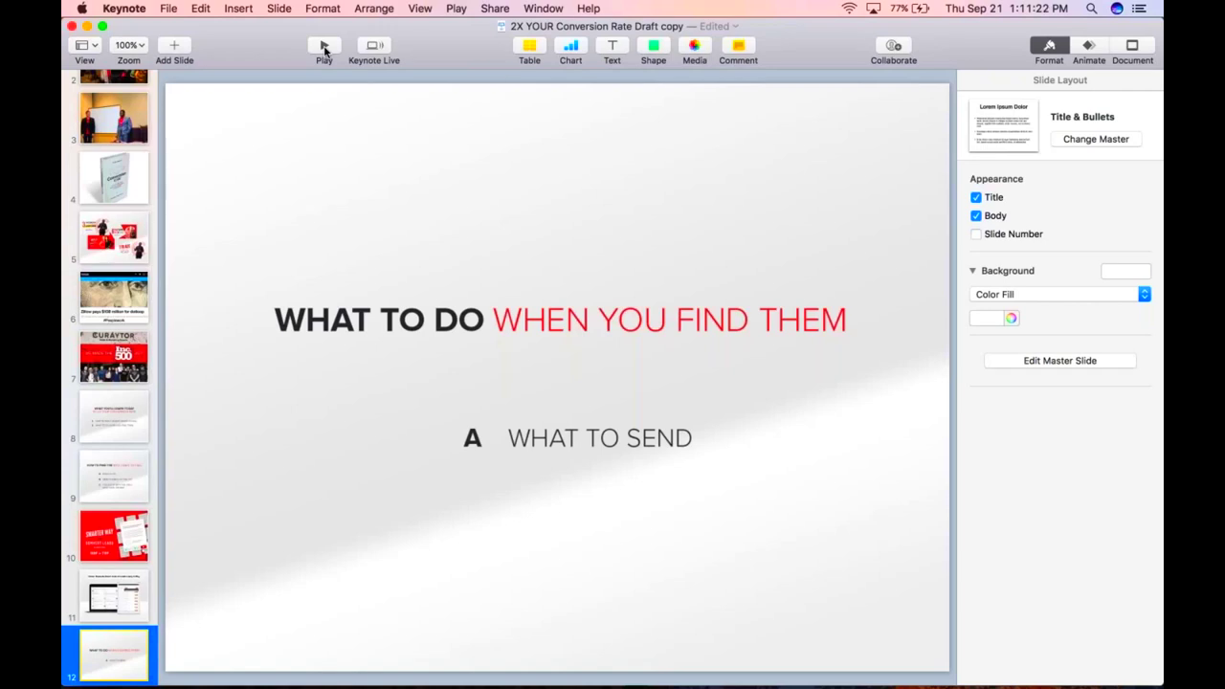
pyautogui.hotkey('ctrl', 'Up')
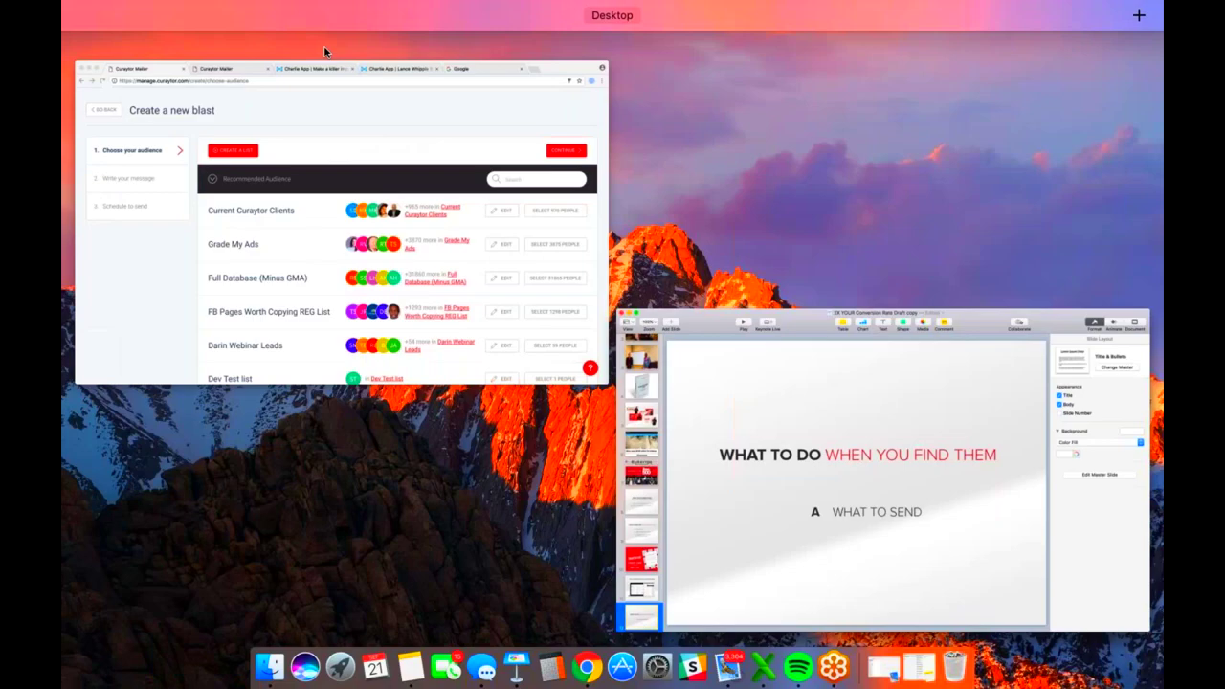
pyautogui.click(297, 114)
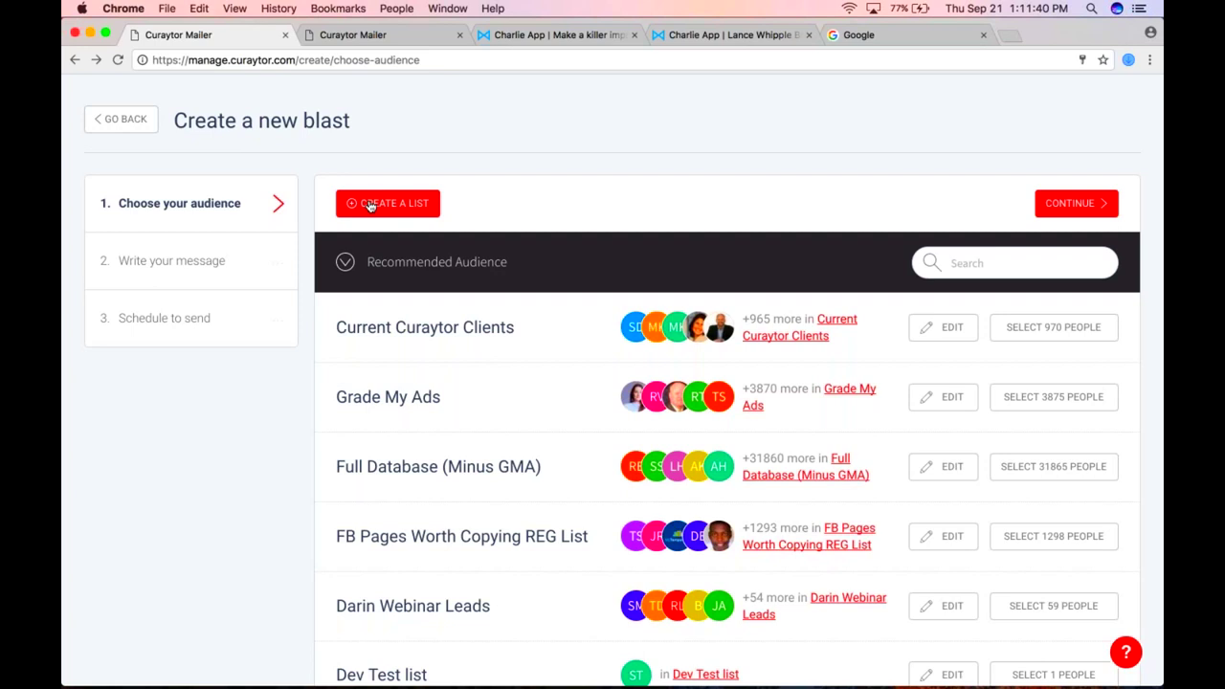
pyautogui.click(370, 205)
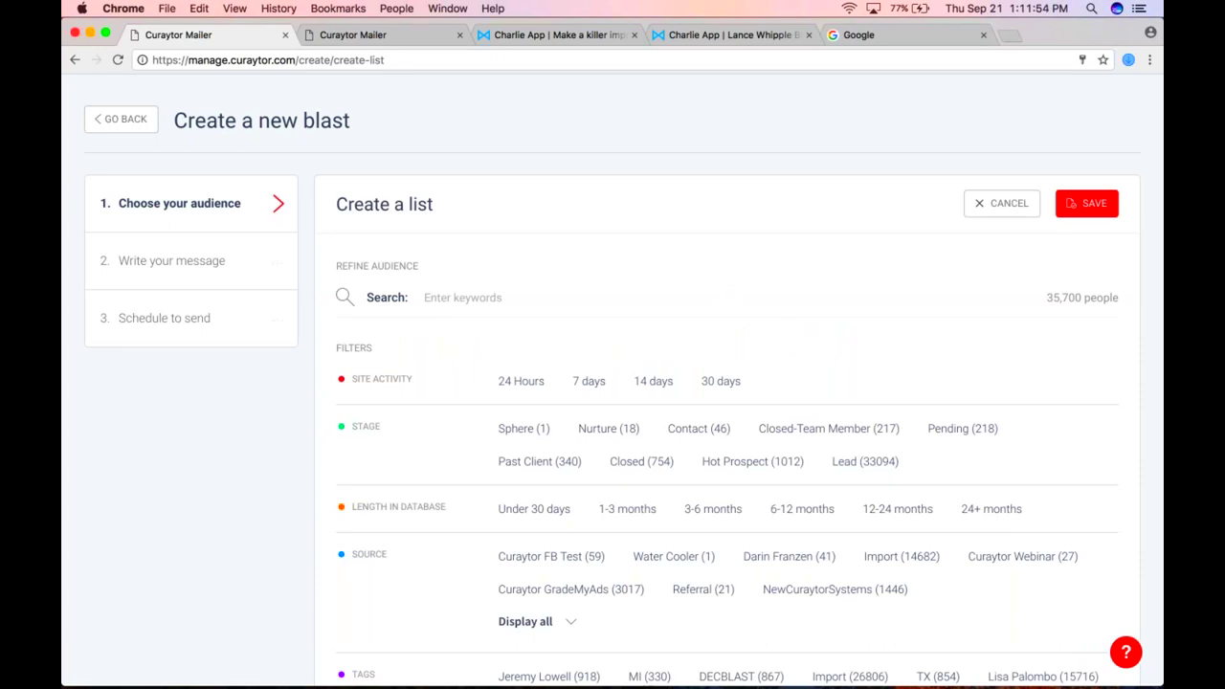
# Step: Filter the new list by 30 days of site activity and the Past Client stage
pyautogui.scroll(-3, 511, 246)
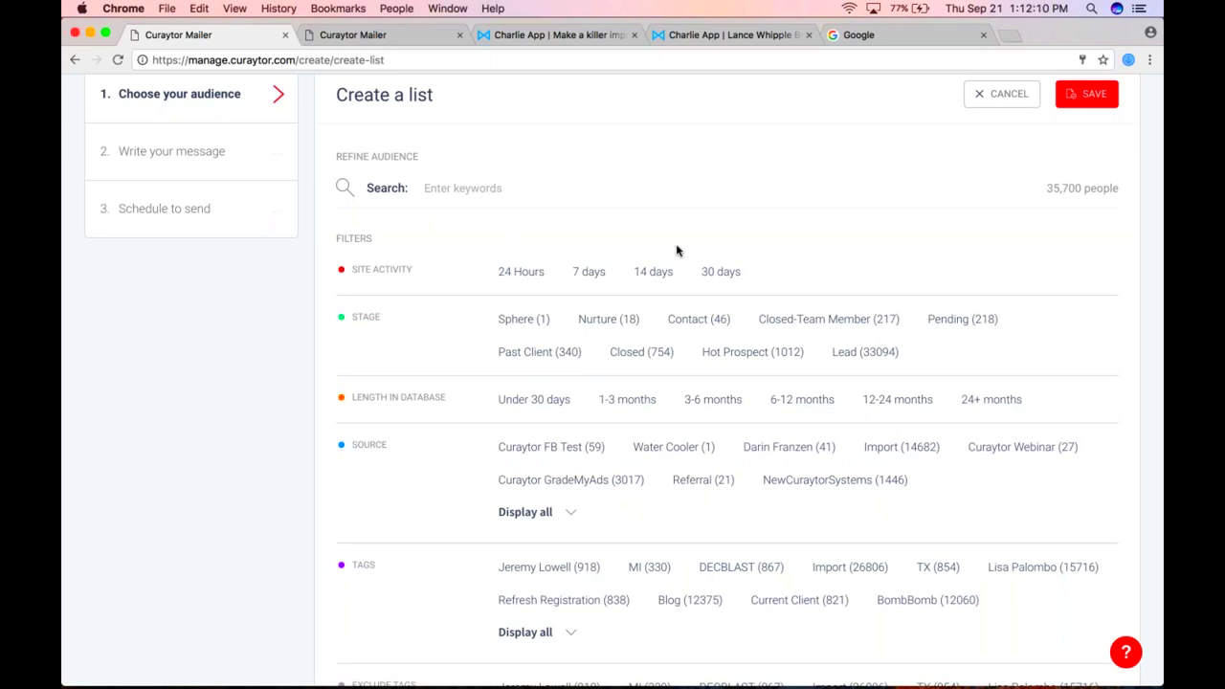
pyautogui.click(724, 271)
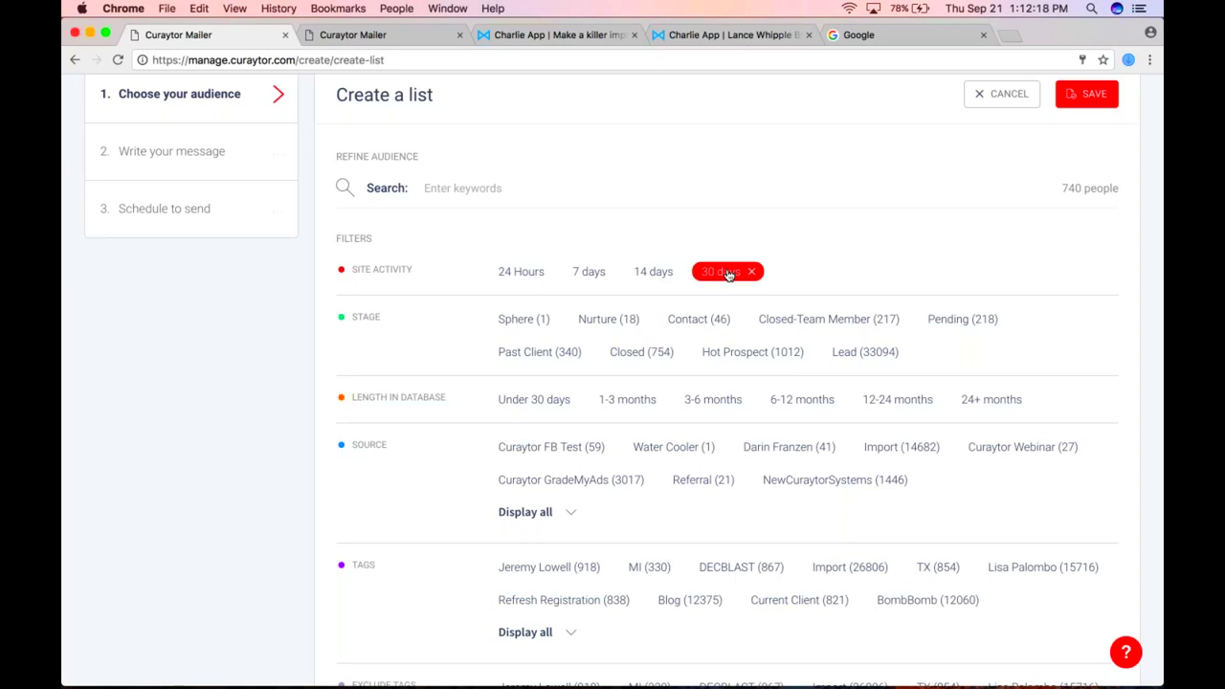
pyautogui.click(558, 353)
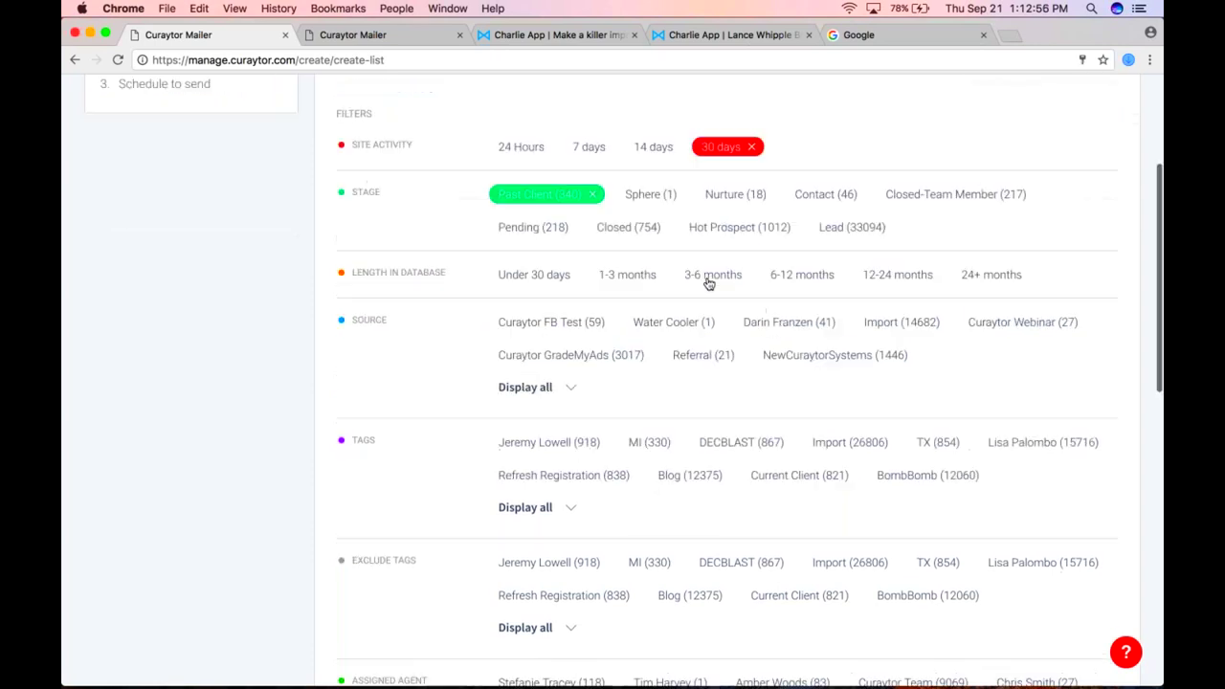
# Step: Remove the Past Client stage filter and set the site activity filter to 7 days
pyautogui.scroll(-5, 709, 284)
pyautogui.scroll(-3, 709, 383)
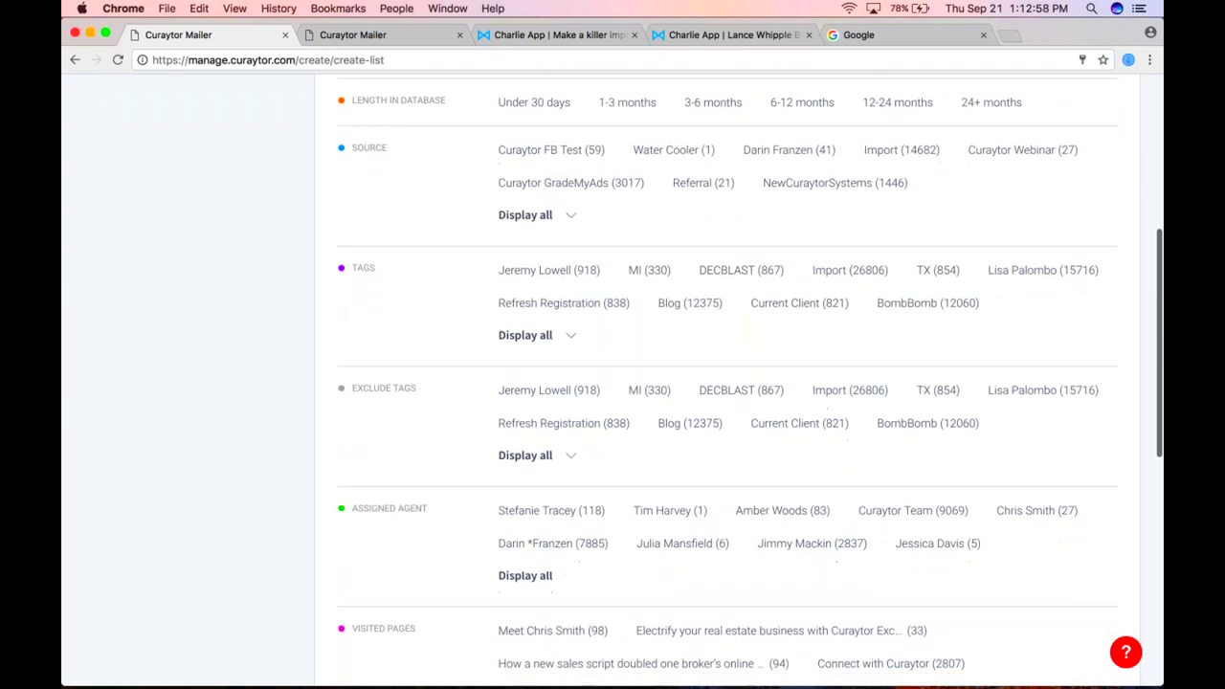
pyautogui.scroll(6, 709, 382)
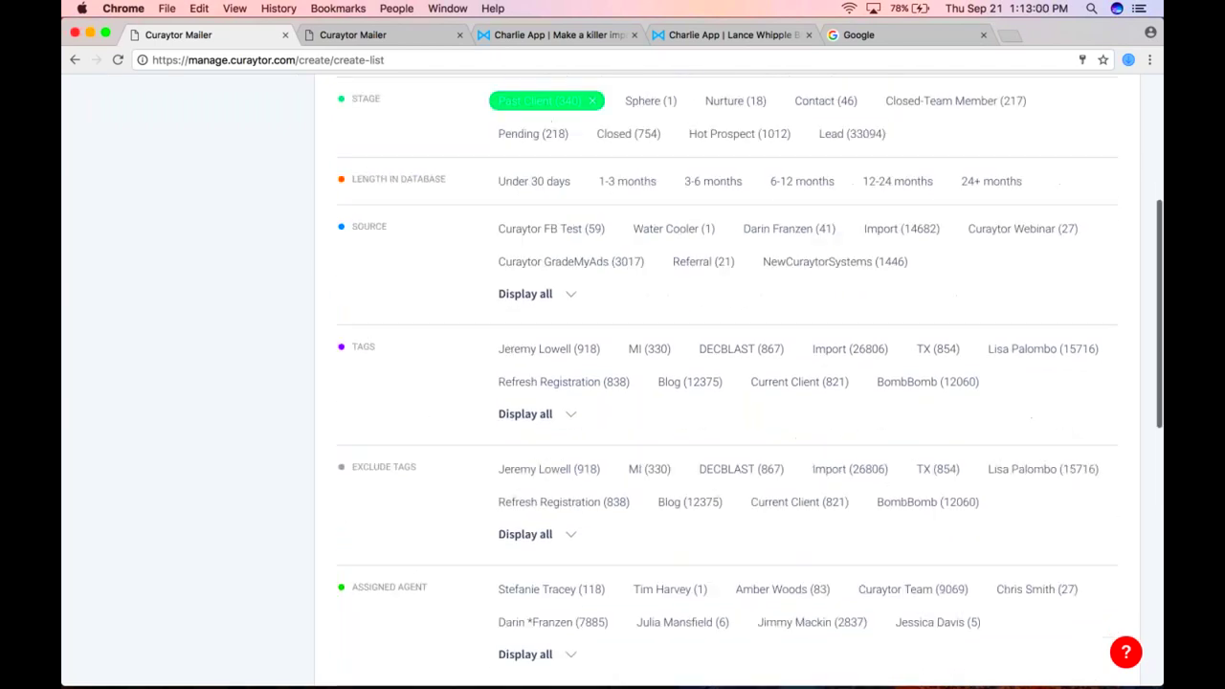
pyautogui.click(575, 237)
pyautogui.click(581, 240)
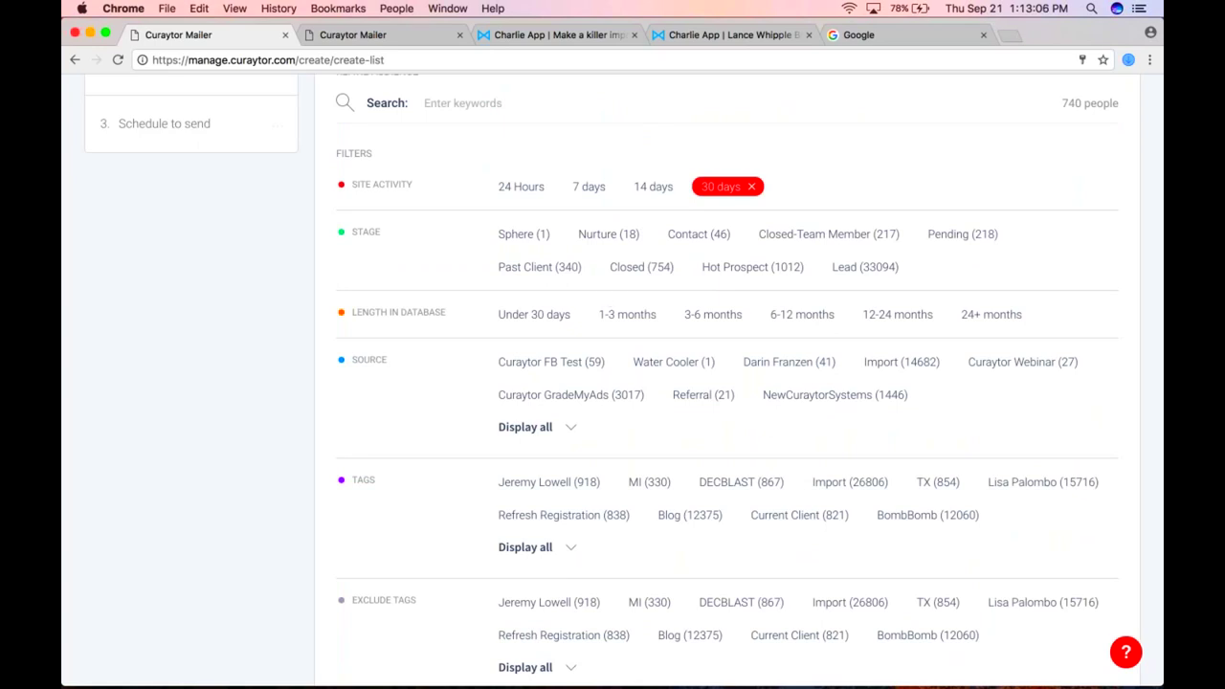
pyautogui.click(588, 187)
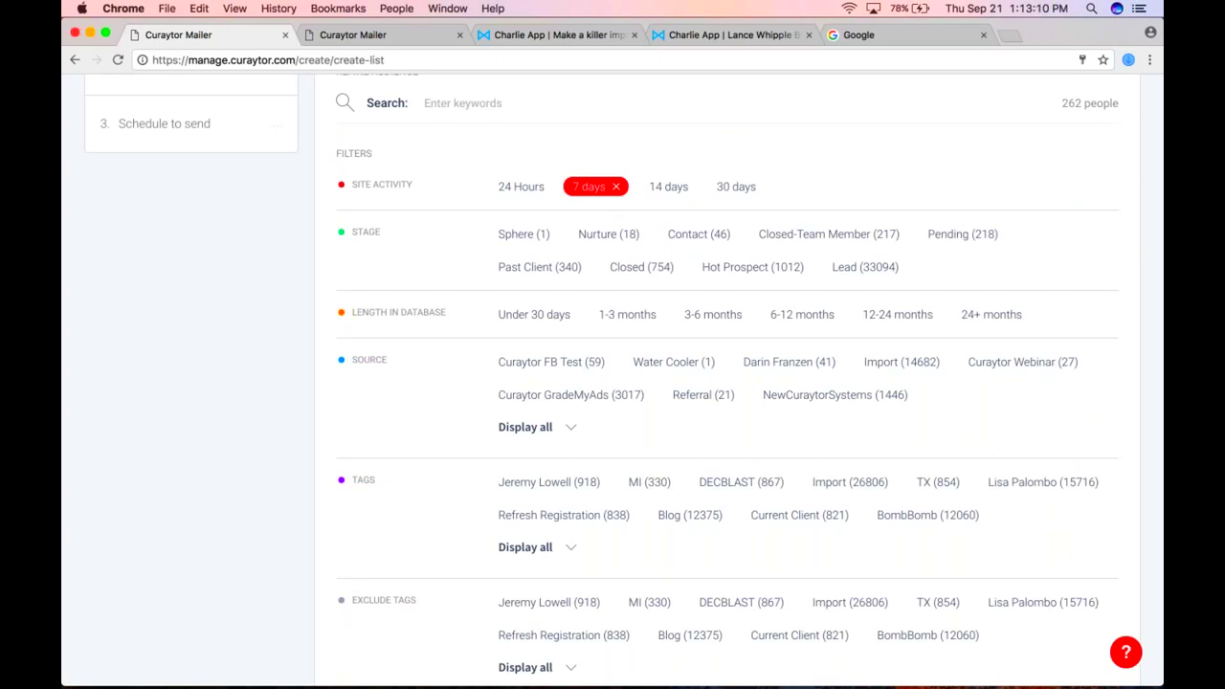
# Step: Show all lead sources and look through the source, tag, assigned agent and blast filters
pyautogui.click(525, 427)
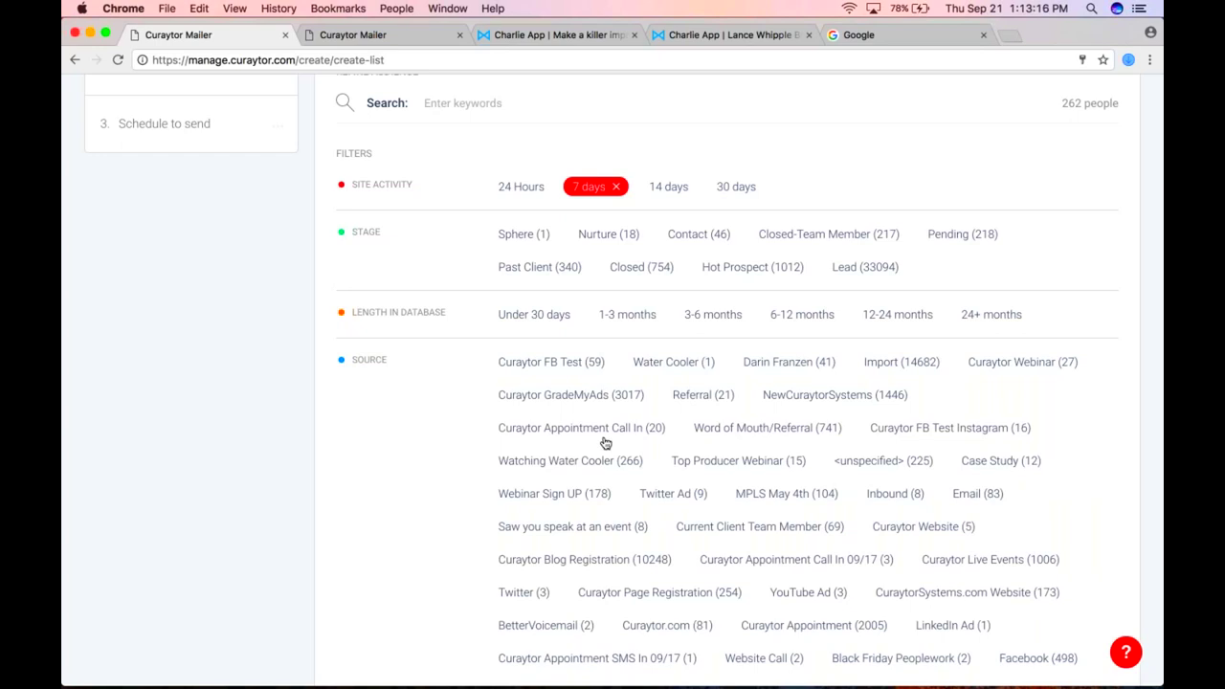
pyautogui.scroll(-3, 605, 443)
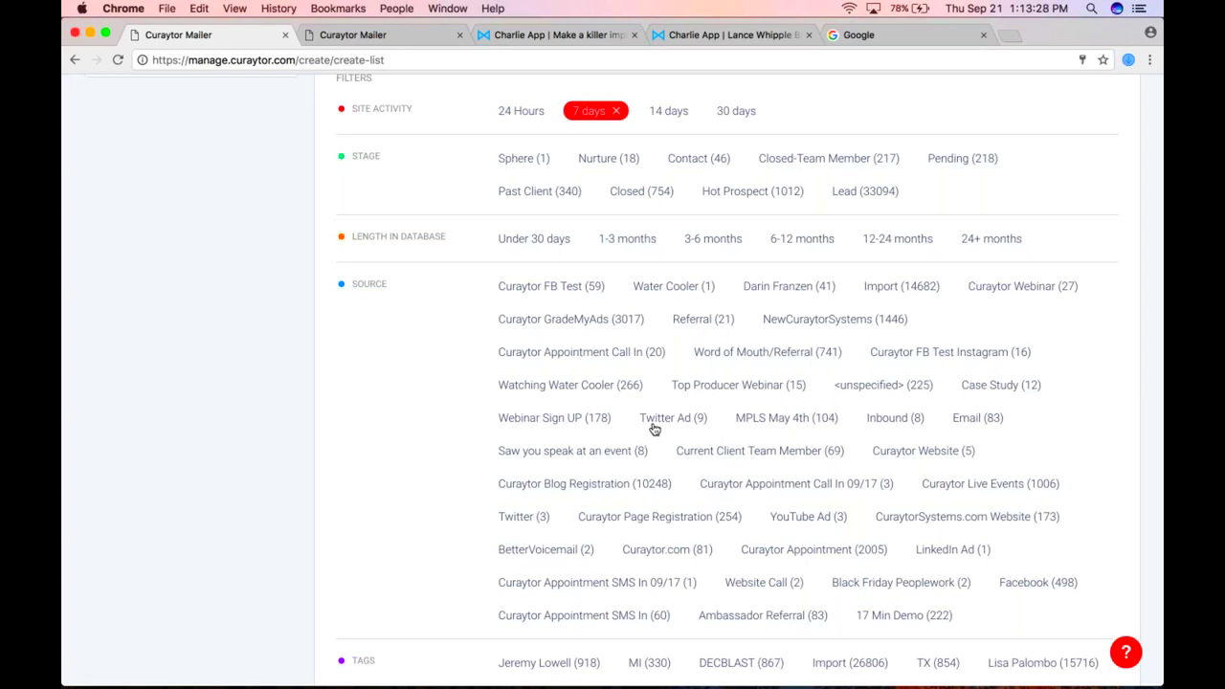
pyautogui.scroll(-5, 656, 433)
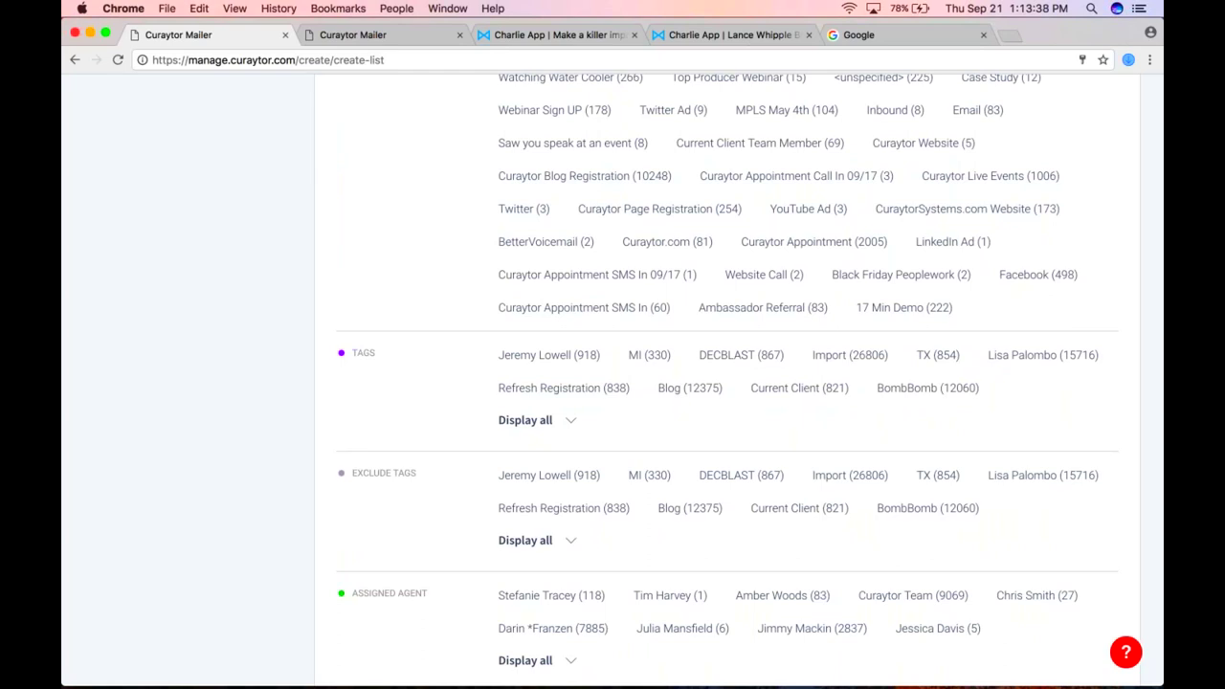
pyautogui.scroll(-6, 728, 383)
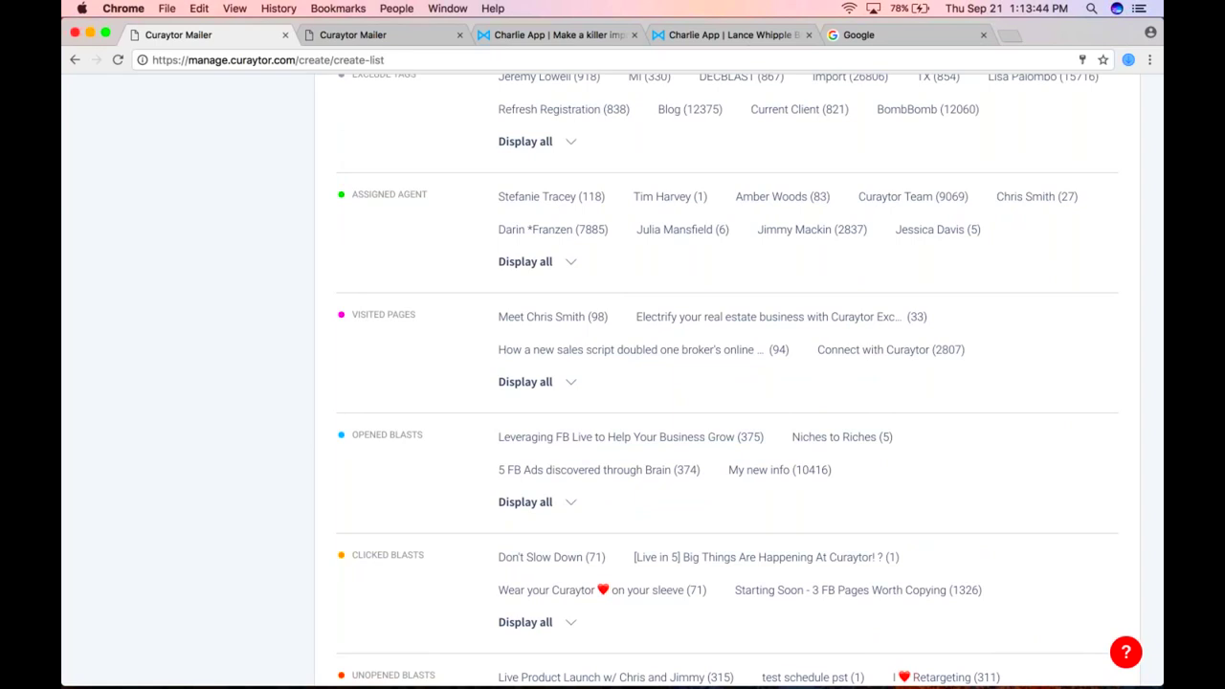
# Step: Show all visited pages and examine which website pages can be used as list filters
pyautogui.click(525, 381)
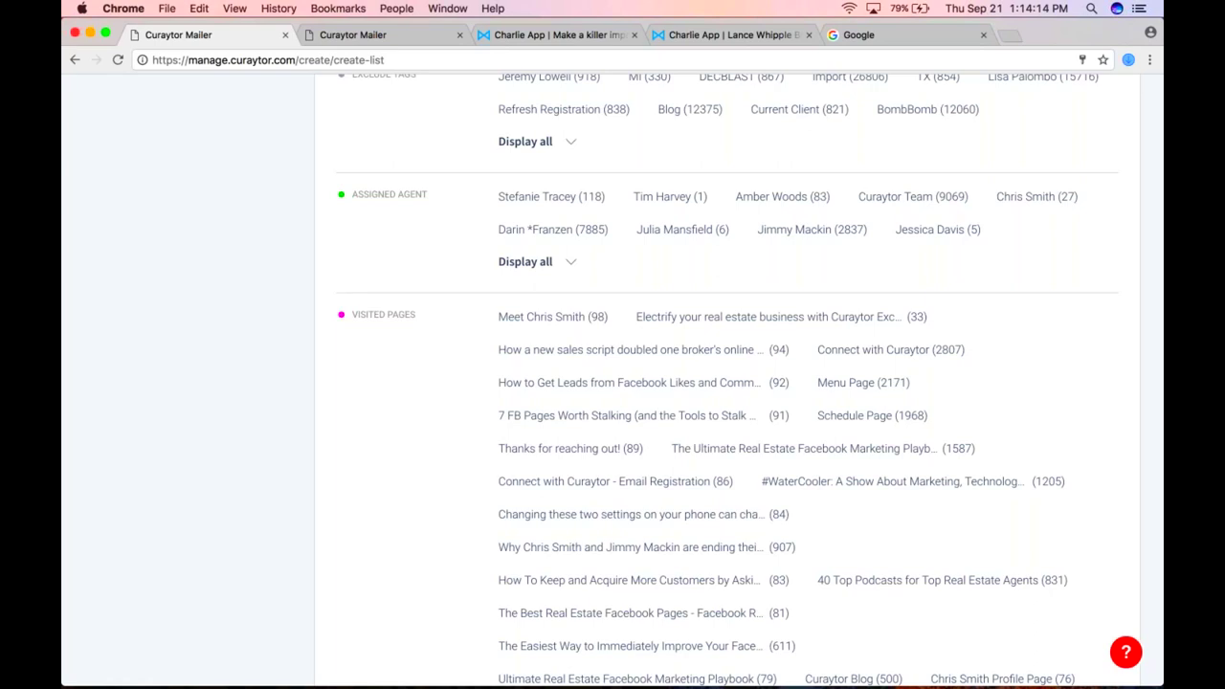
pyautogui.scroll(-5, 728, 383)
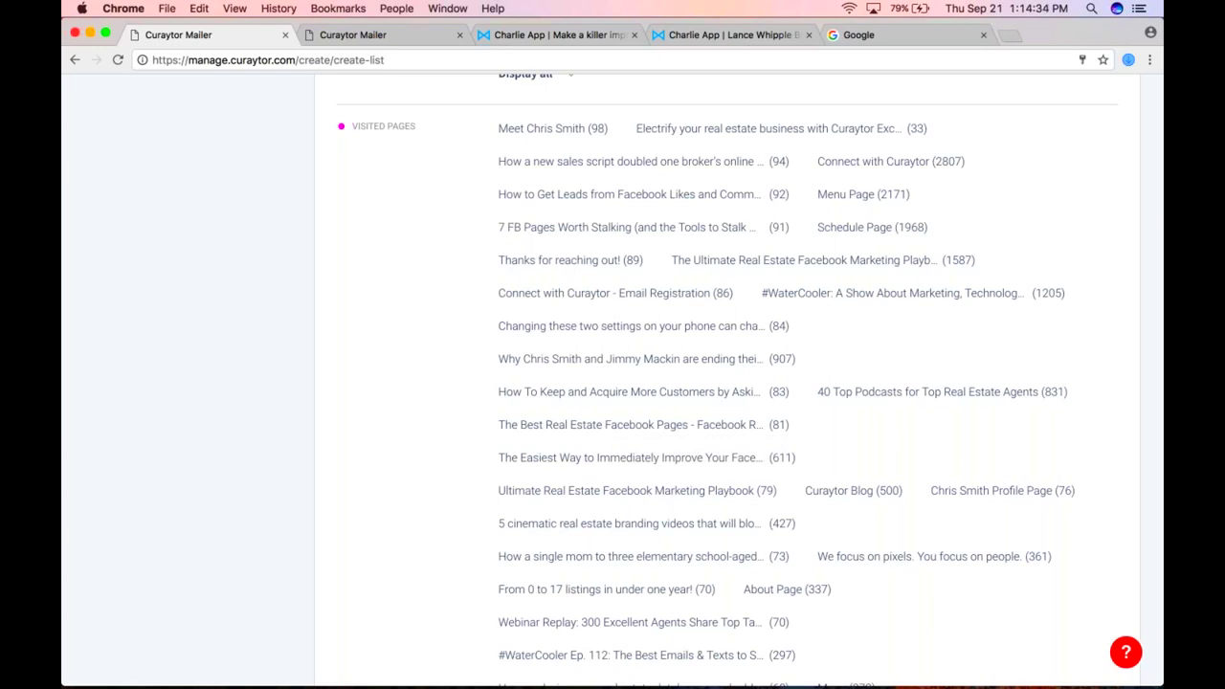
pyautogui.scroll(-2, 750, 383)
pyautogui.scroll(2, 750, 383)
pyautogui.scroll(-1, 750, 383)
pyautogui.scroll(-3, 751, 383)
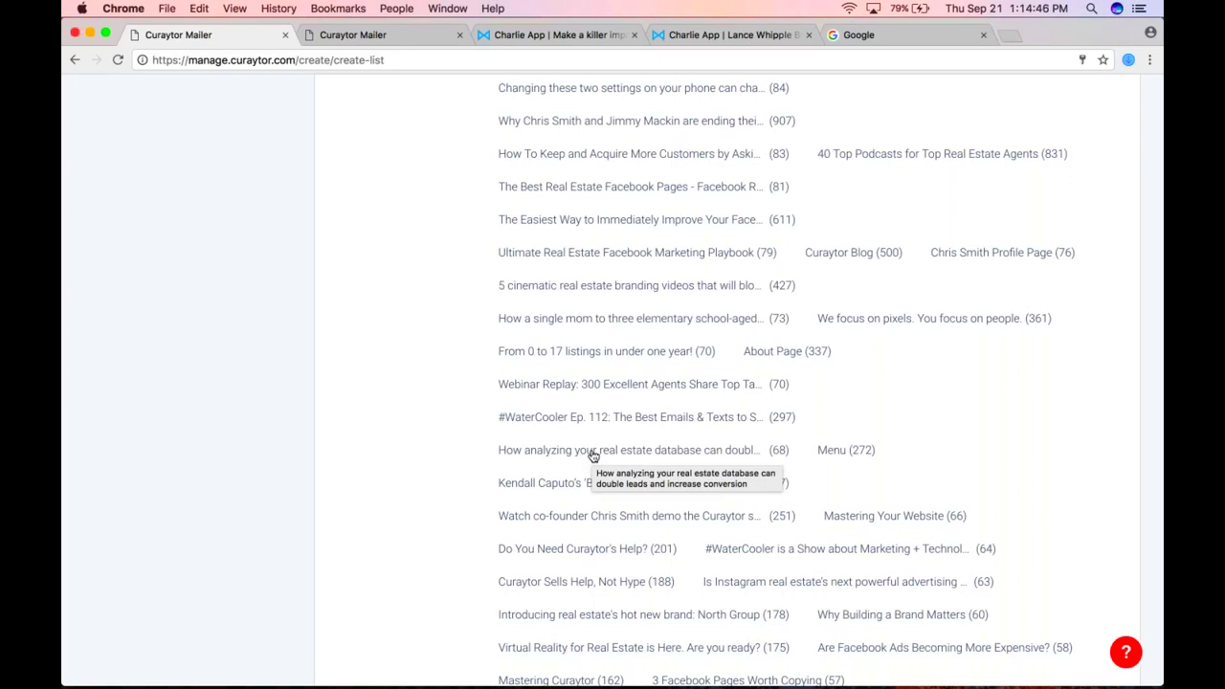
# Step: Filter the list to the Past Client stage and set the site activity filter to 30 days
pyautogui.scroll(10, 592, 456)
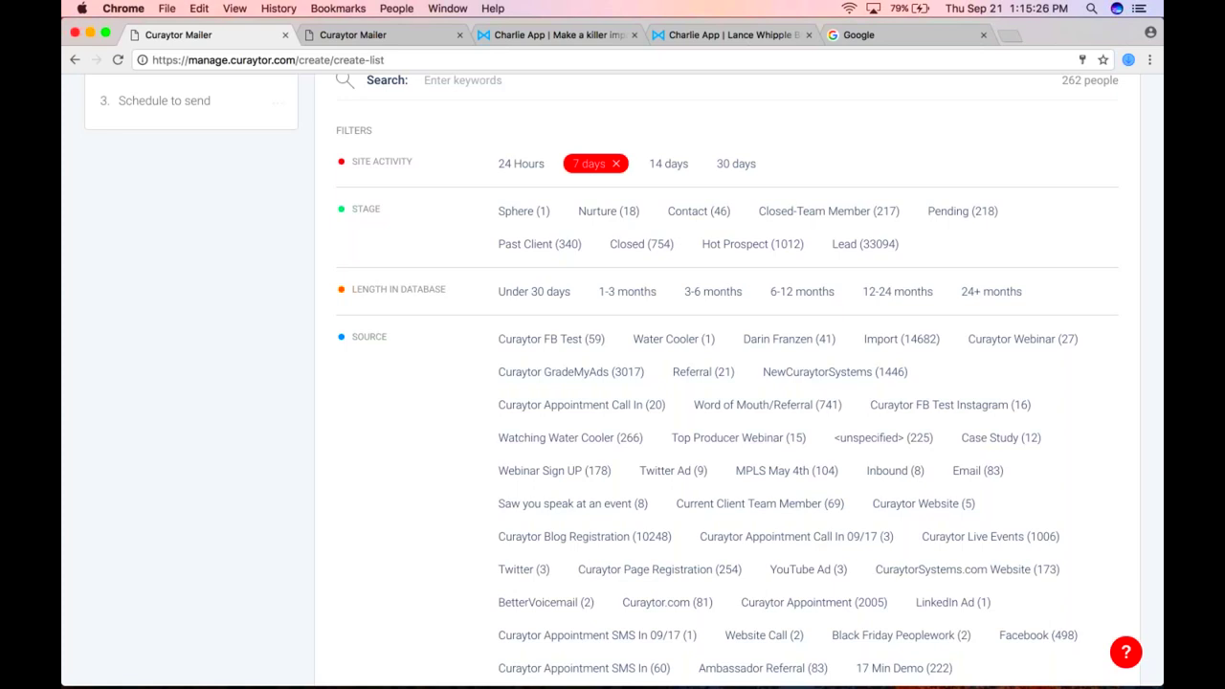
pyautogui.scroll(5, 624, 374)
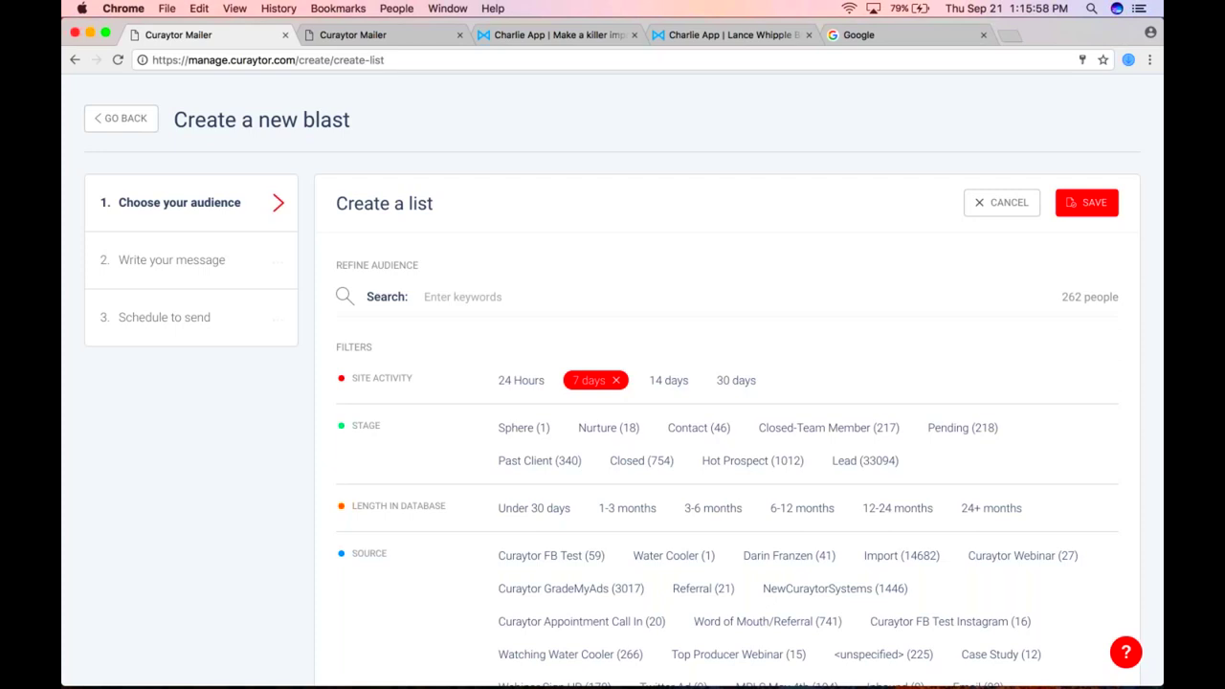
pyautogui.scroll(-3, 624, 383)
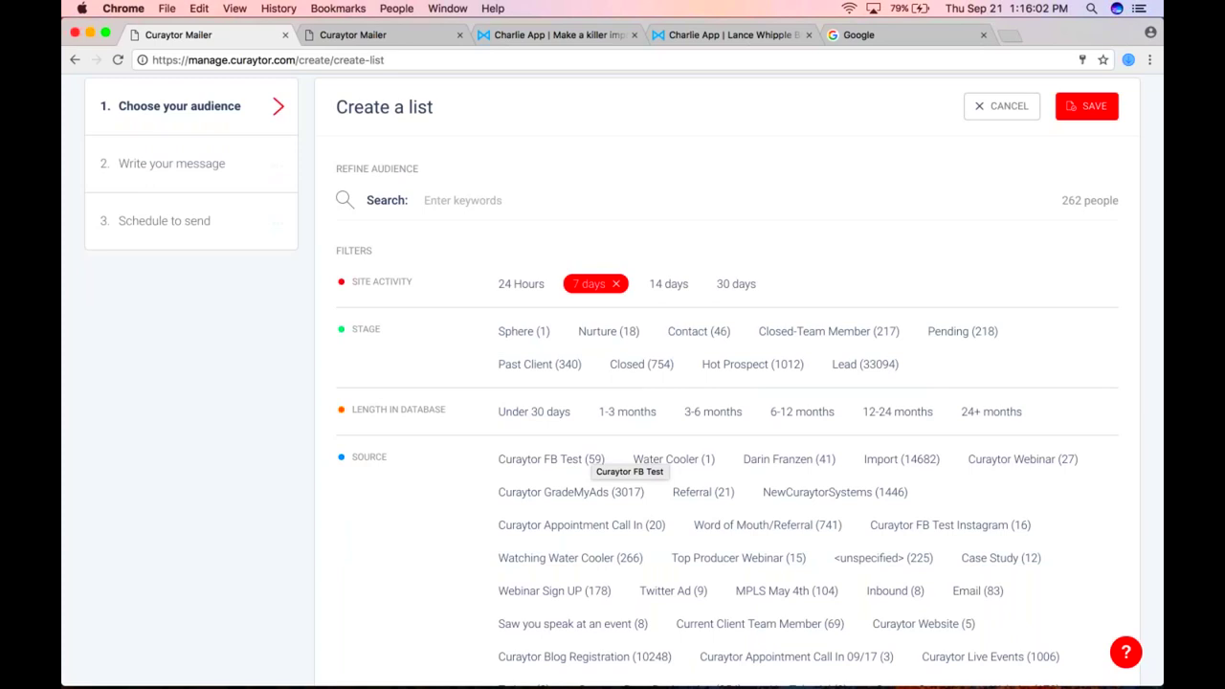
pyautogui.scroll(3, 613, 459)
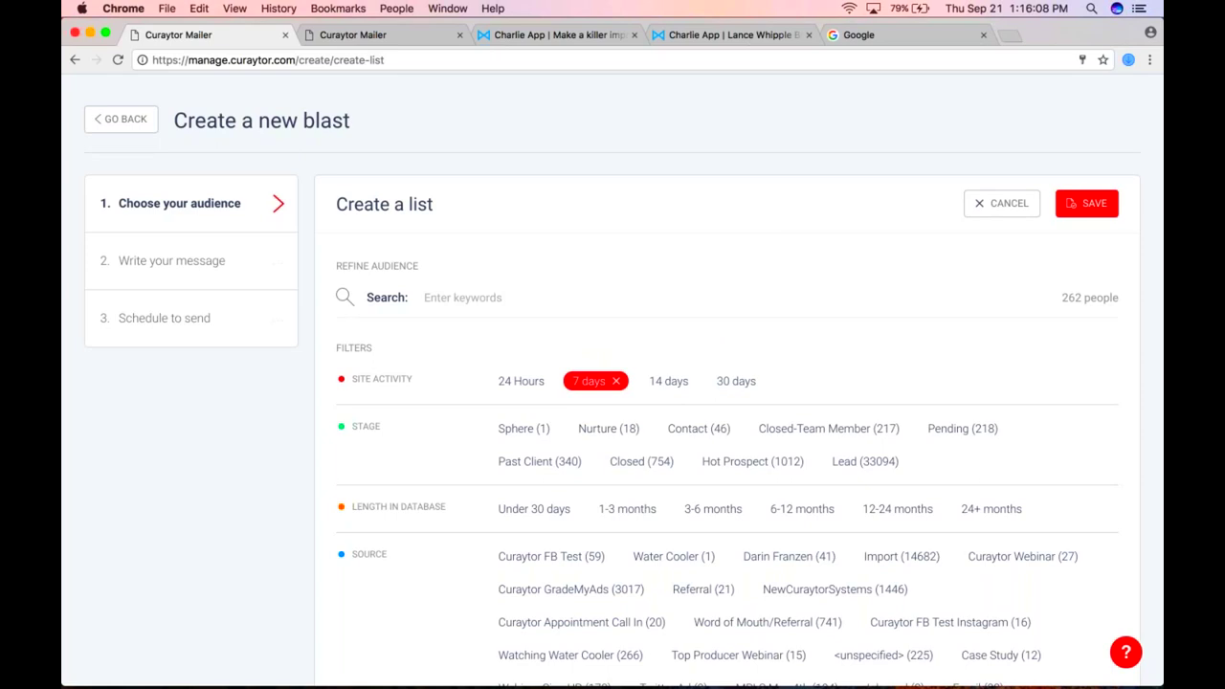
pyautogui.click(539, 461)
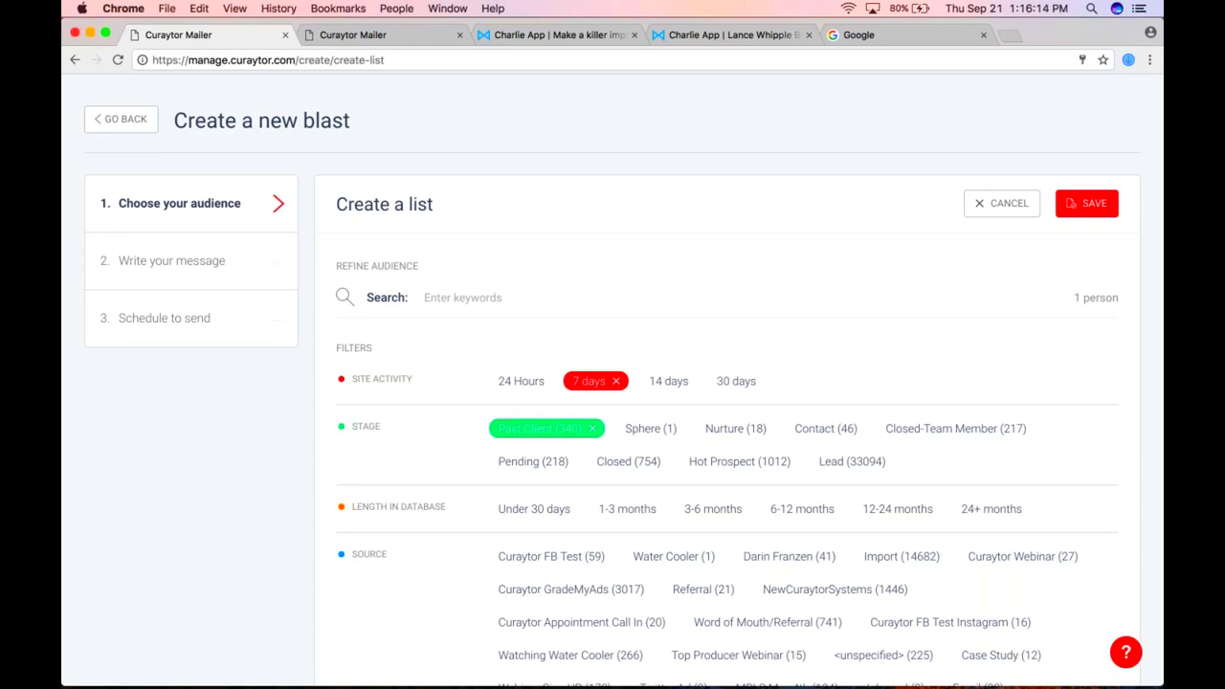
pyautogui.click(737, 381)
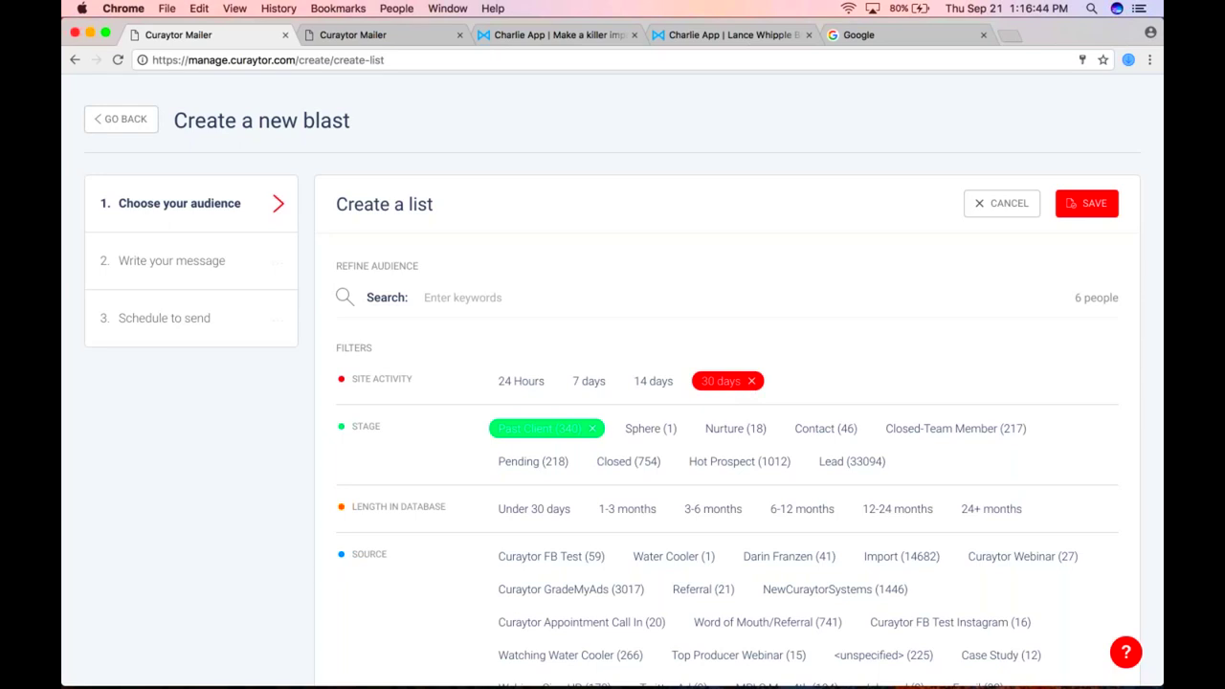
# Step: Leave the unsaved list and browse the top-ranked blasts by highest open rate in the last 7 days
pyautogui.click(122, 119)
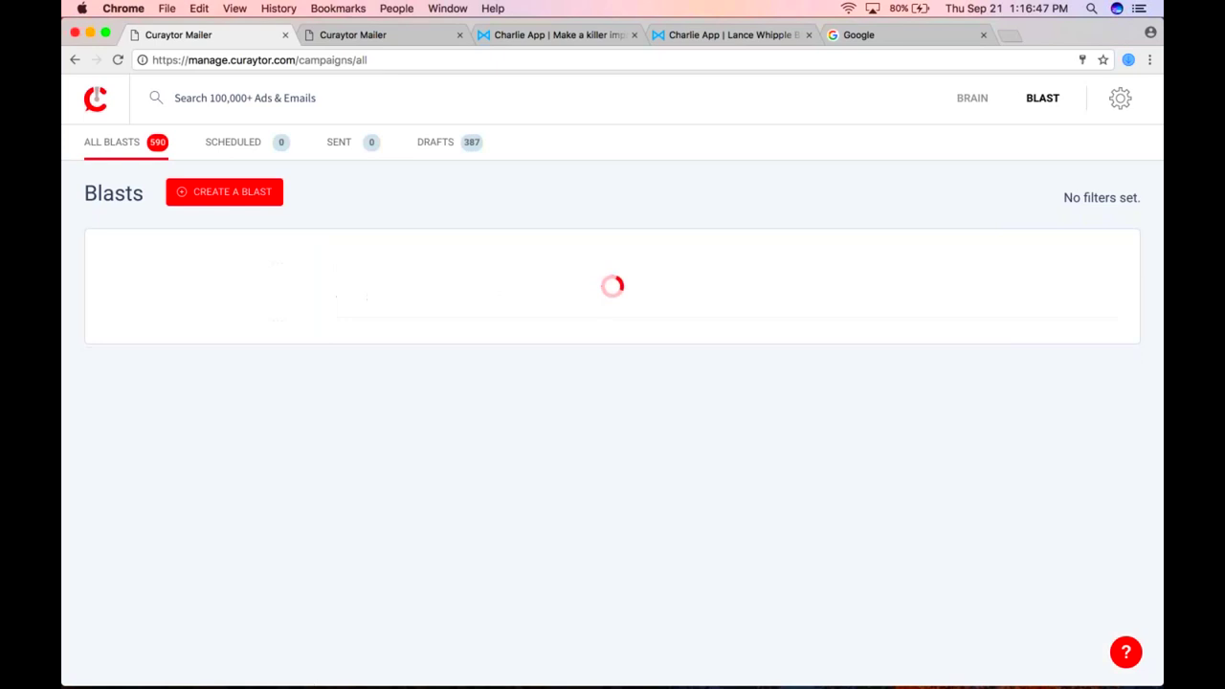
pyautogui.click(96, 97)
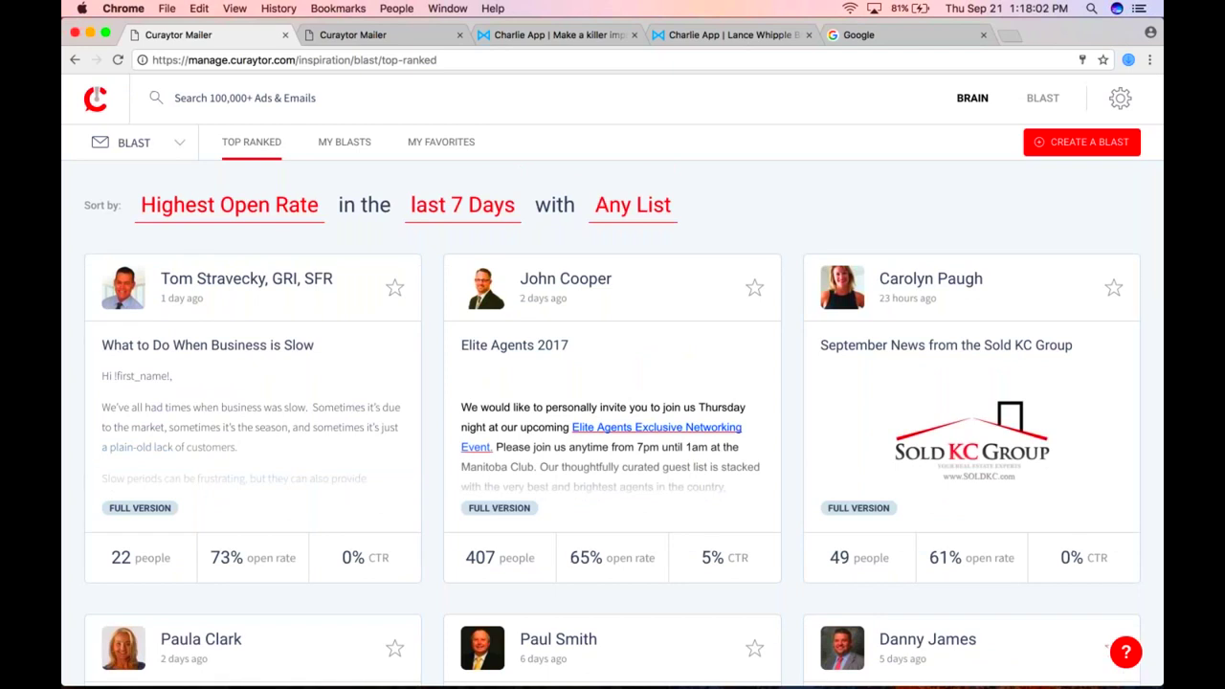
pyautogui.click(274, 206)
pyautogui.click(274, 207)
pyautogui.scroll(-2, 424, 390)
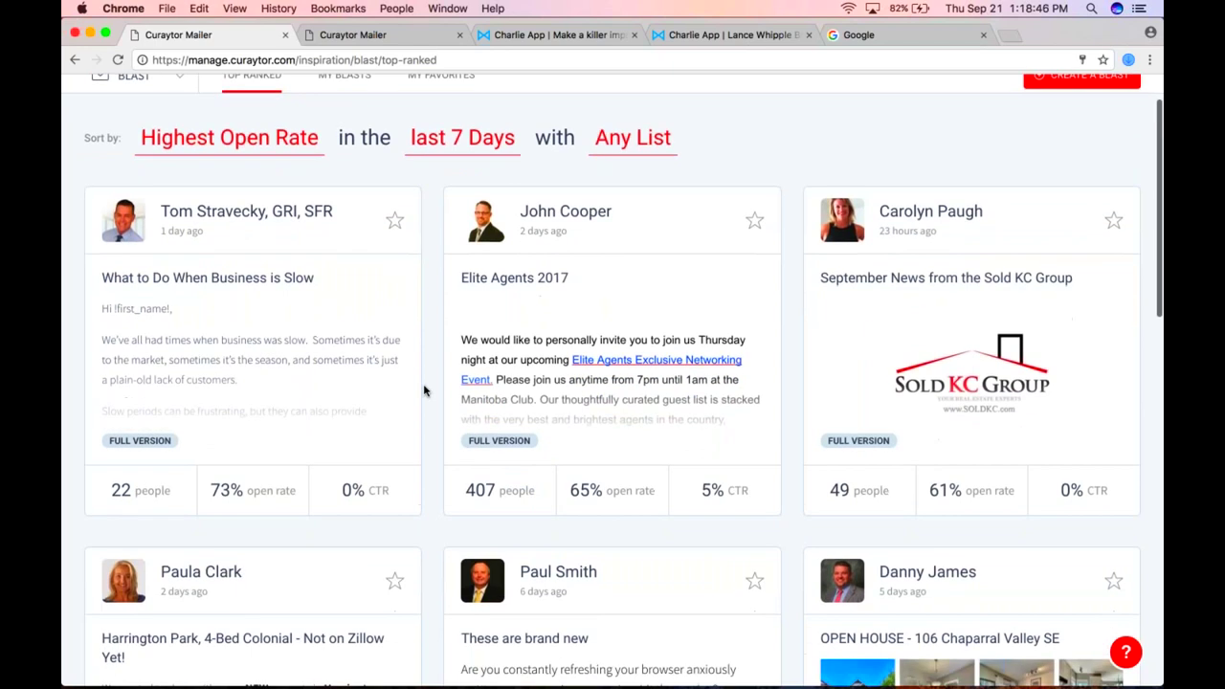
pyautogui.scroll(3, 424, 388)
# Step: Search the top-ranked blasts for "open"
pyautogui.click(353, 86)
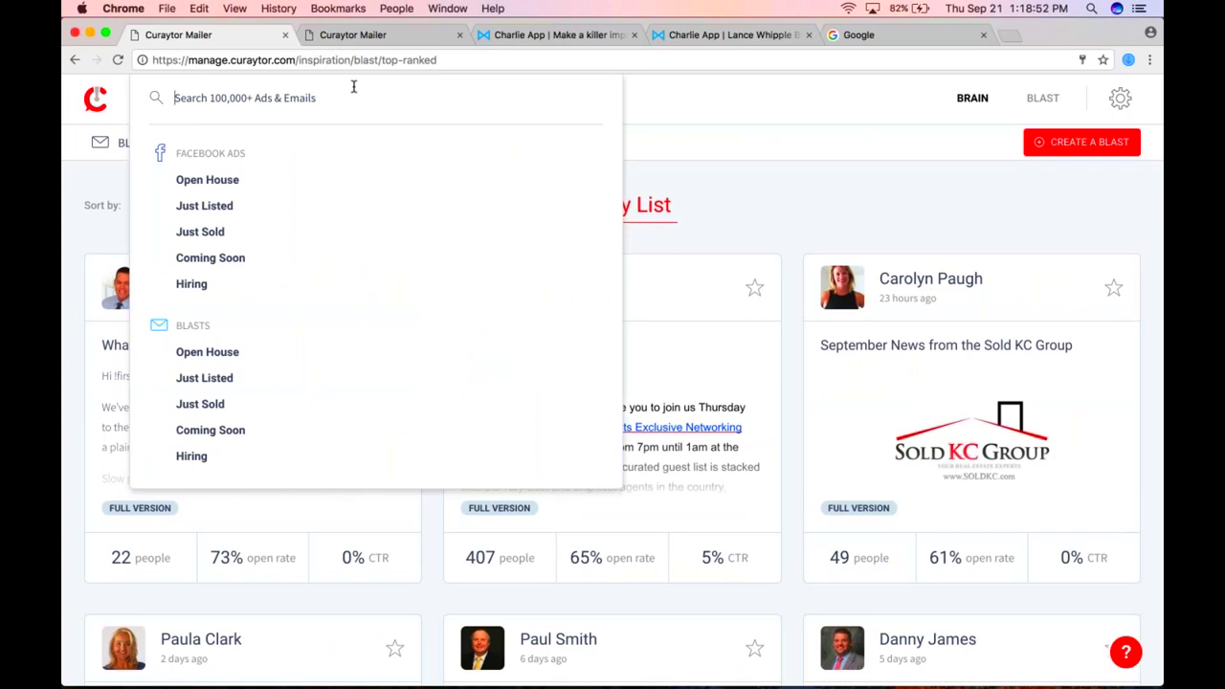
pyautogui.write('open')
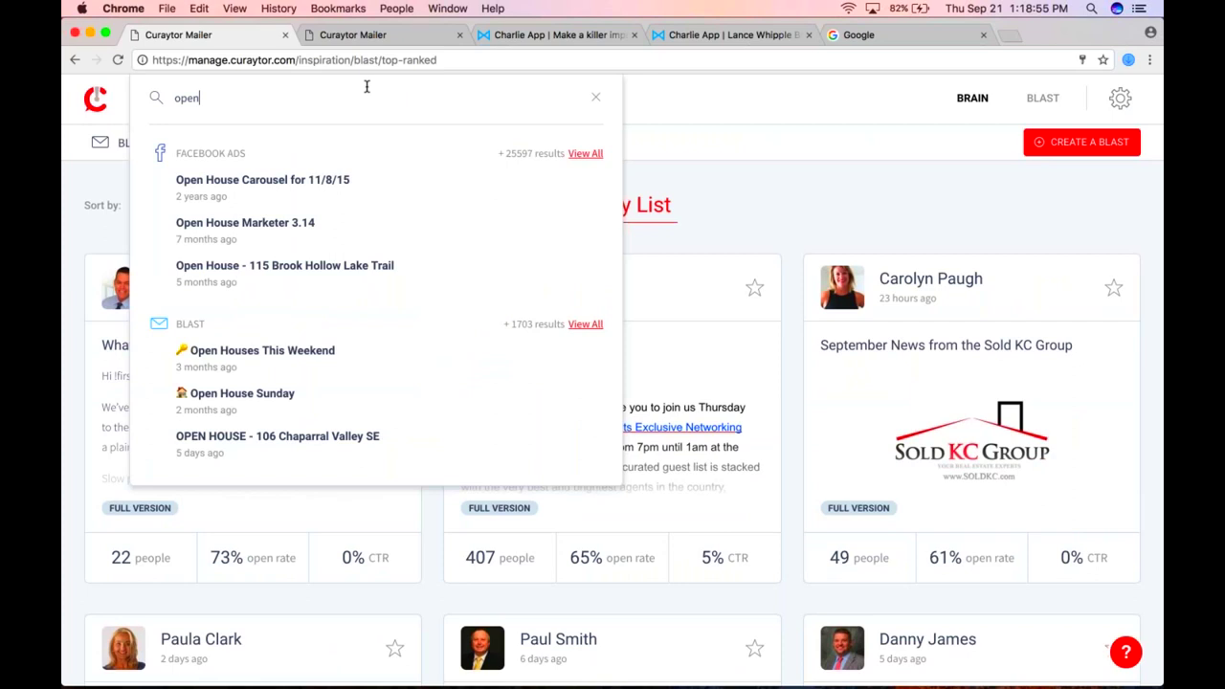
pyautogui.press('Return')
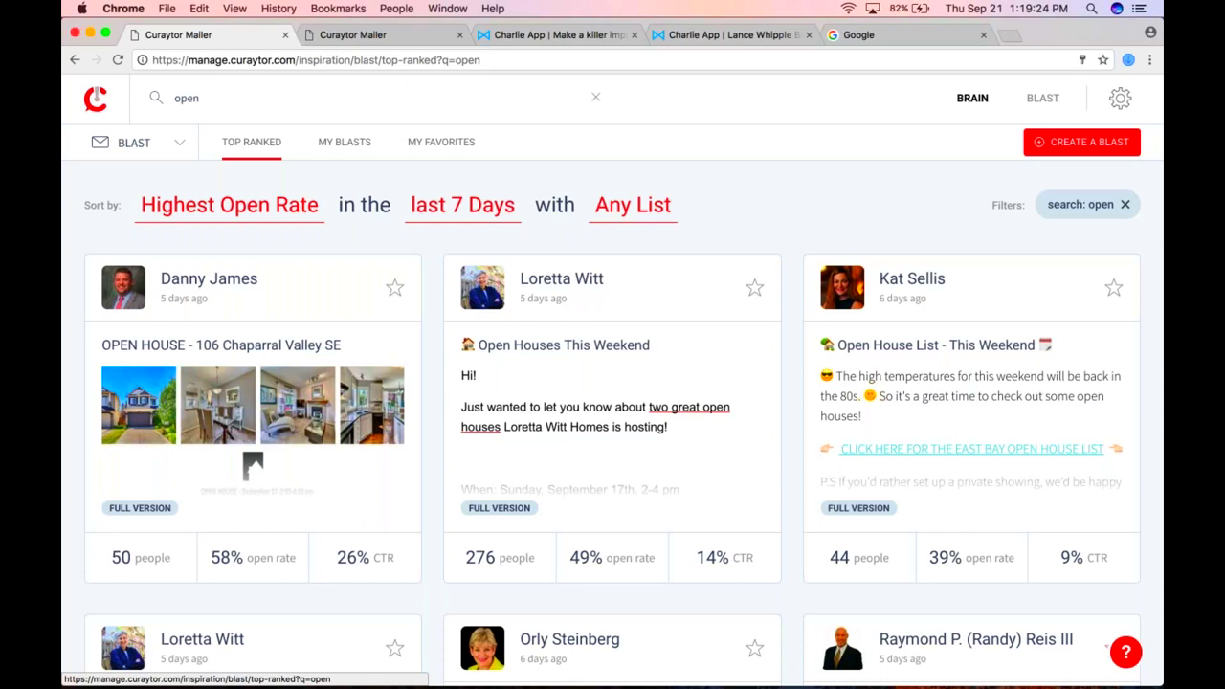
# Step: Open the report of the "Open Houses This Weekend" blast and read its email text and stats
pyautogui.click(512, 503)
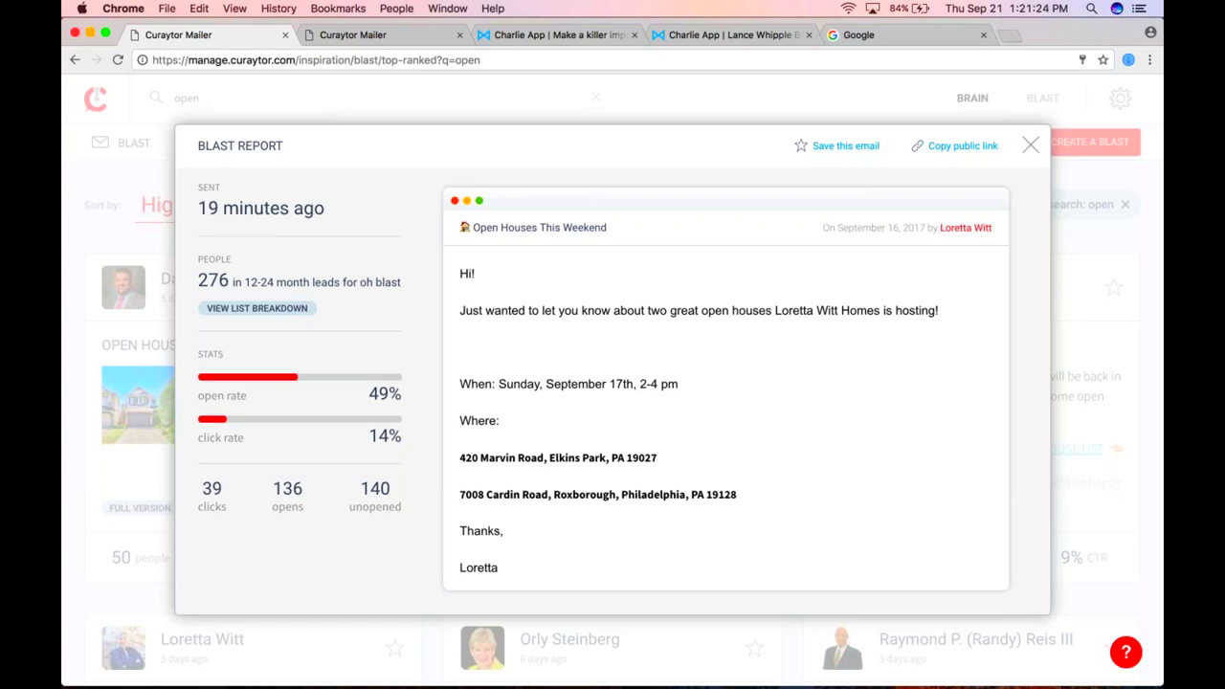
pyautogui.scroll(-3, 626, 443)
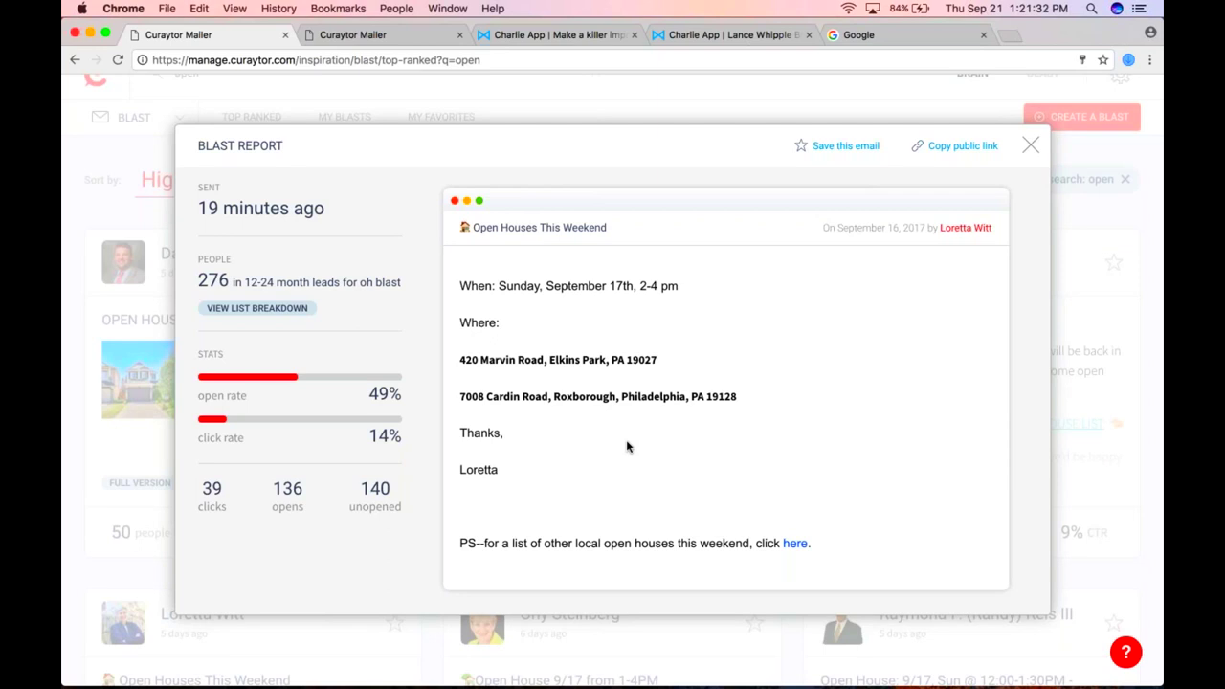
pyautogui.scroll(3, 627, 447)
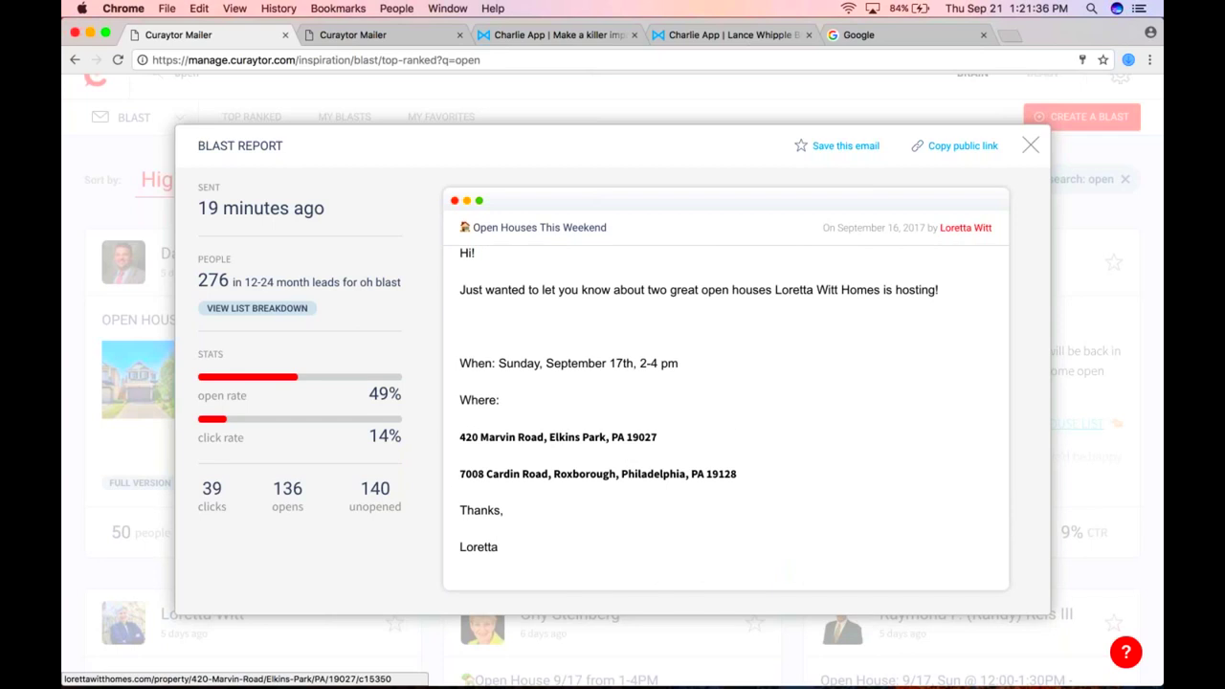
pyautogui.scroll(-1, 628, 447)
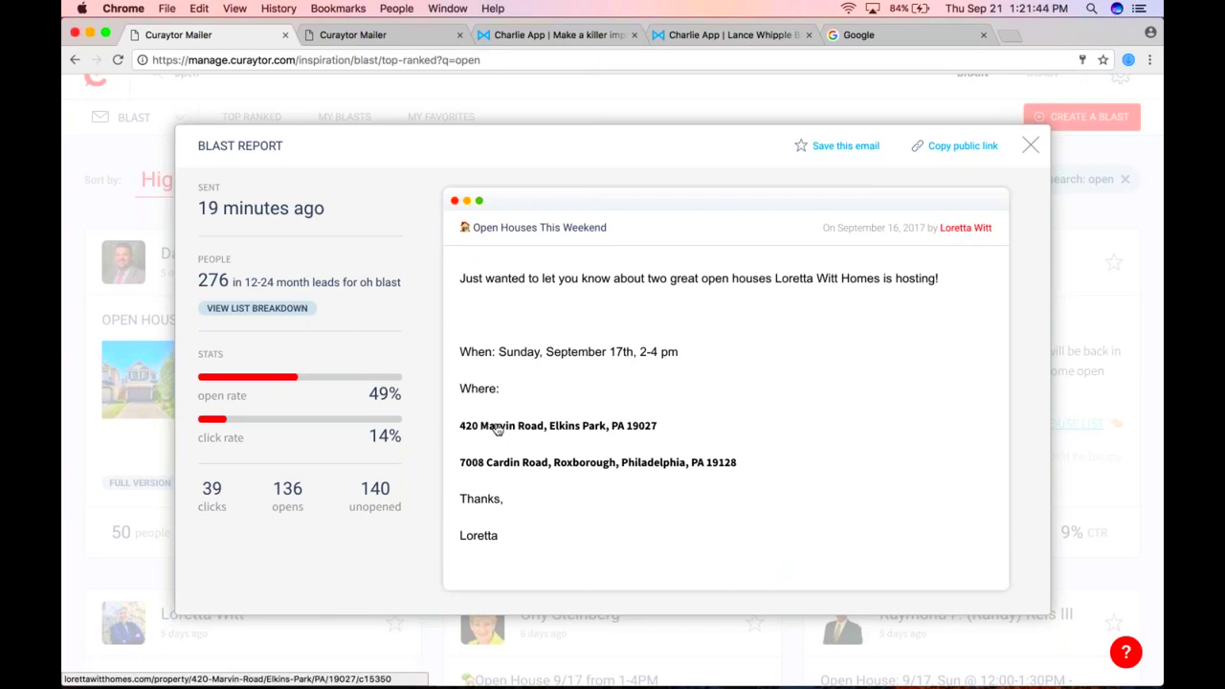
# Step: Read the rest of the "Open Houses This Weekend" email and close its blast report
pyautogui.scroll(-1, 497, 429)
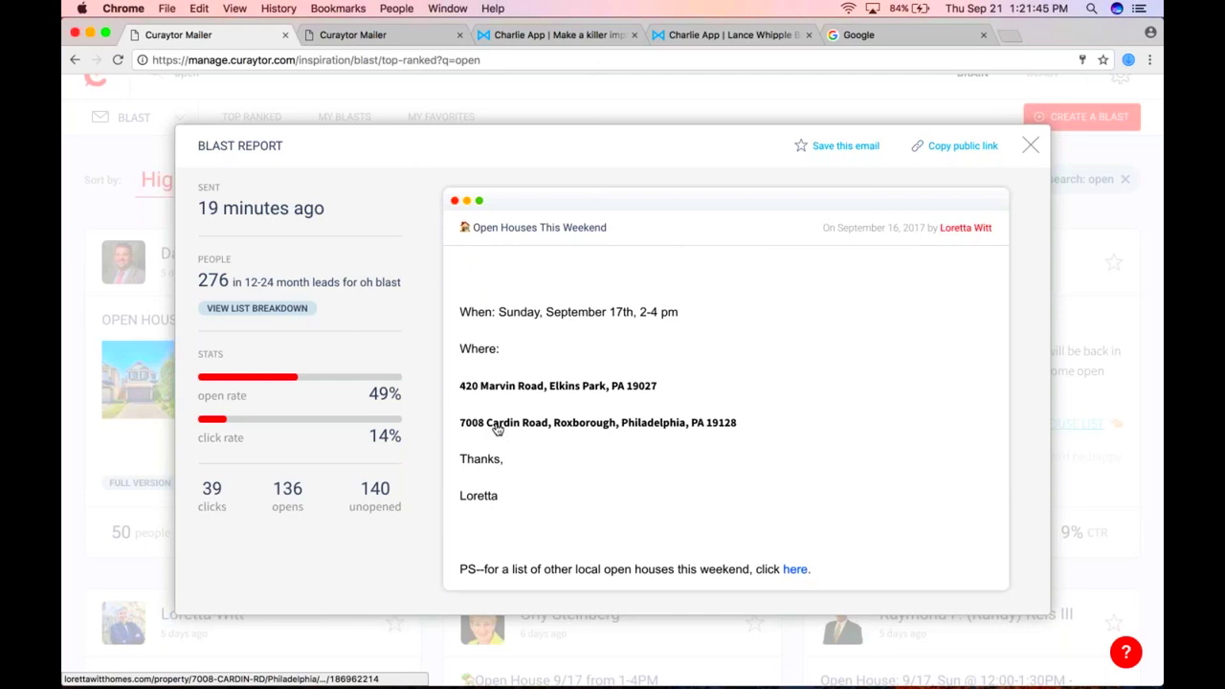
pyautogui.scroll(-1, 536, 421)
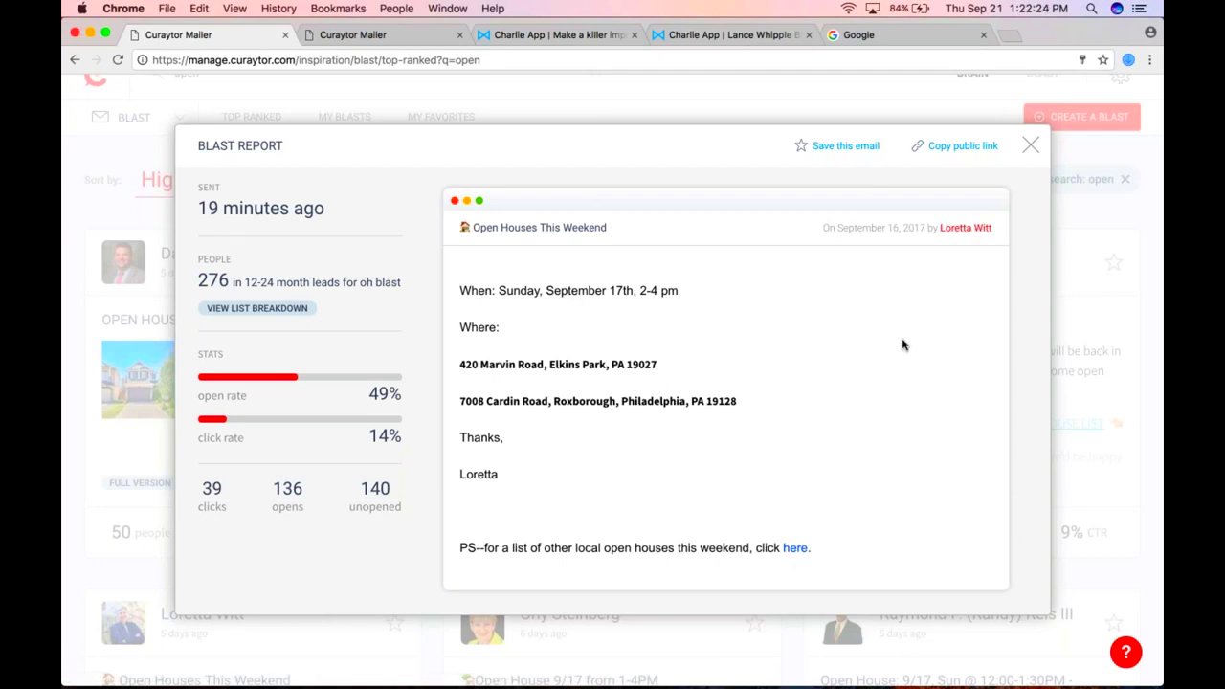
pyautogui.click(1031, 146)
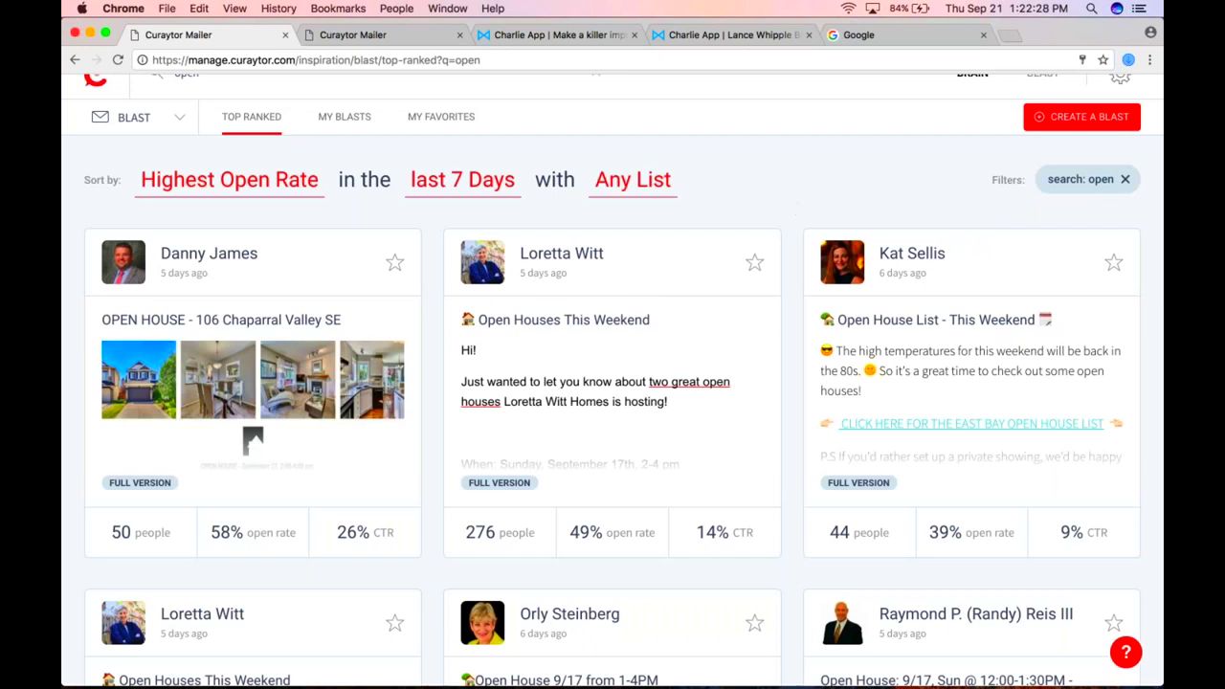
# Step: Replace the search term with "coffee" and show all matching blasts
pyautogui.scroll(1, 808, 209)
pyautogui.click(373, 96)
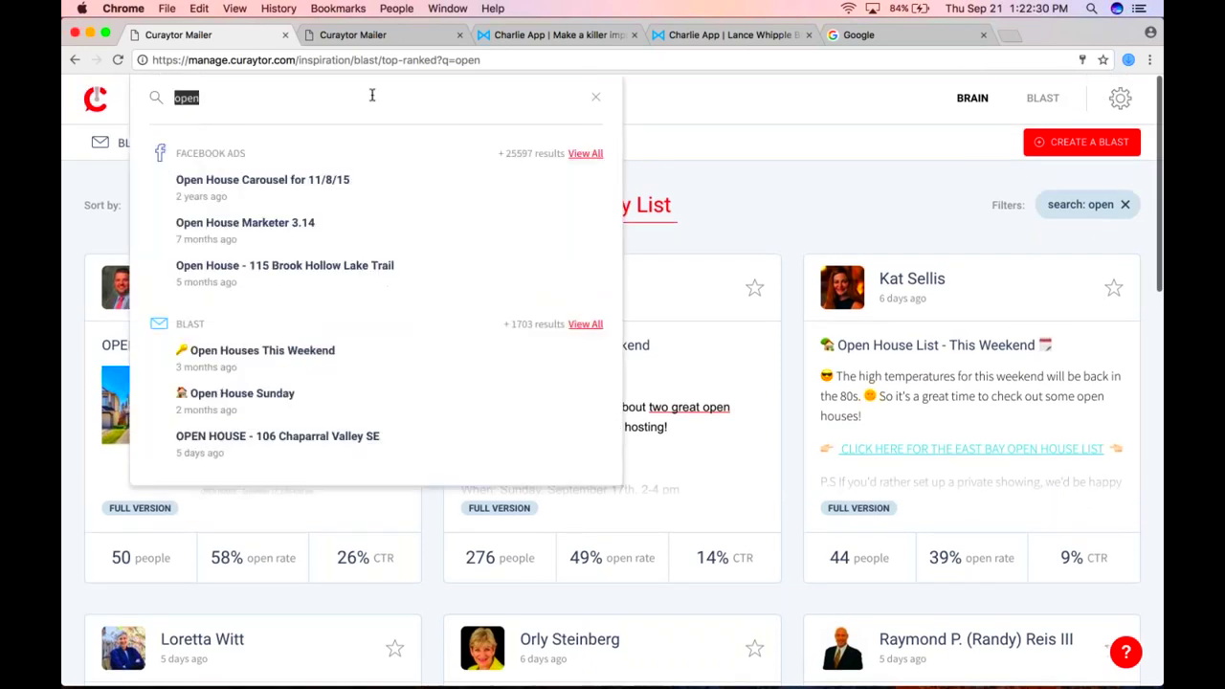
pyautogui.press('BackSpace')
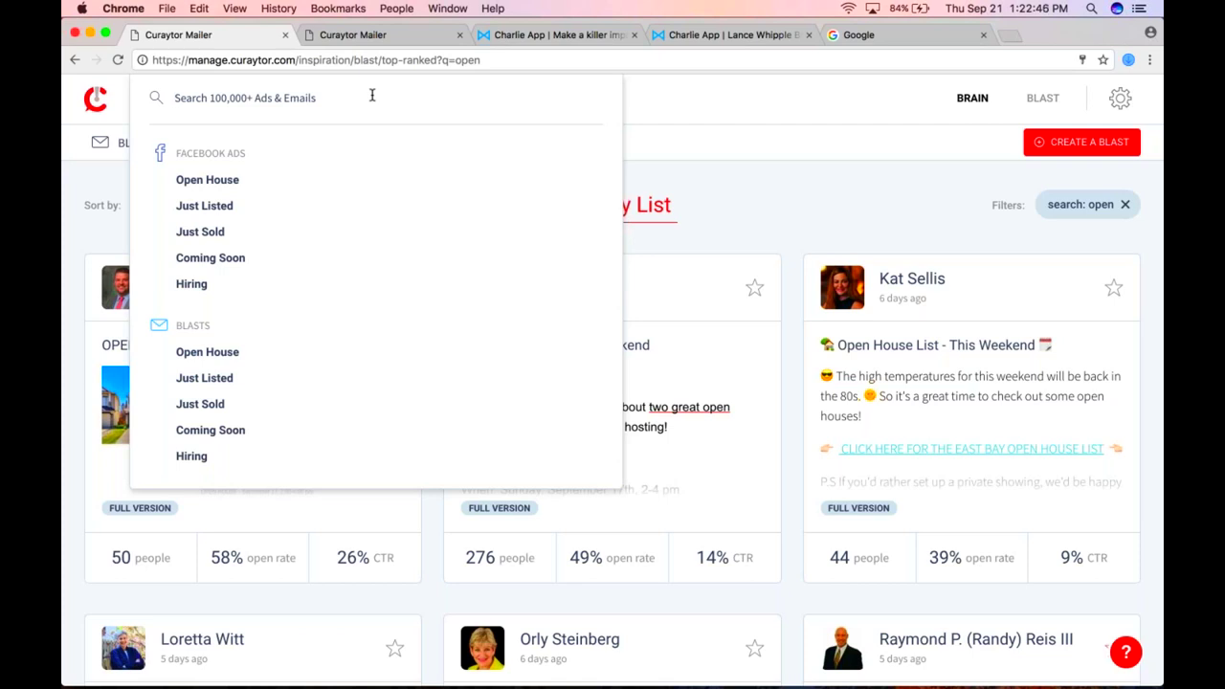
pyautogui.write('coffee')
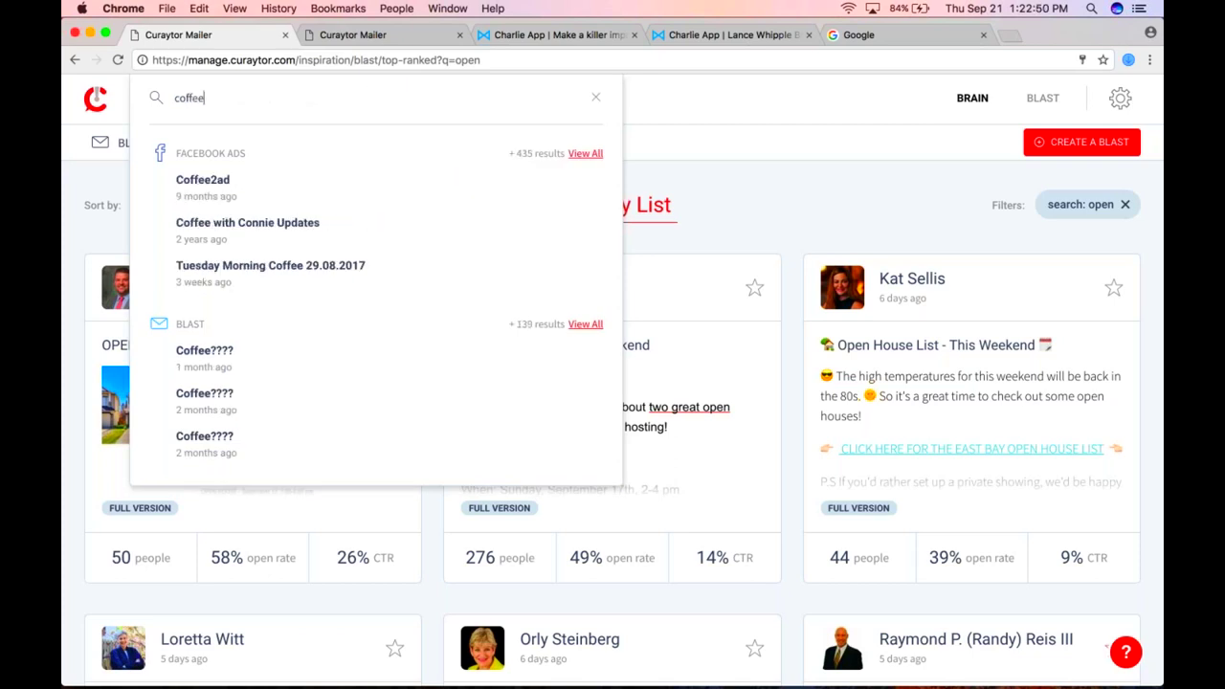
pyautogui.click(585, 324)
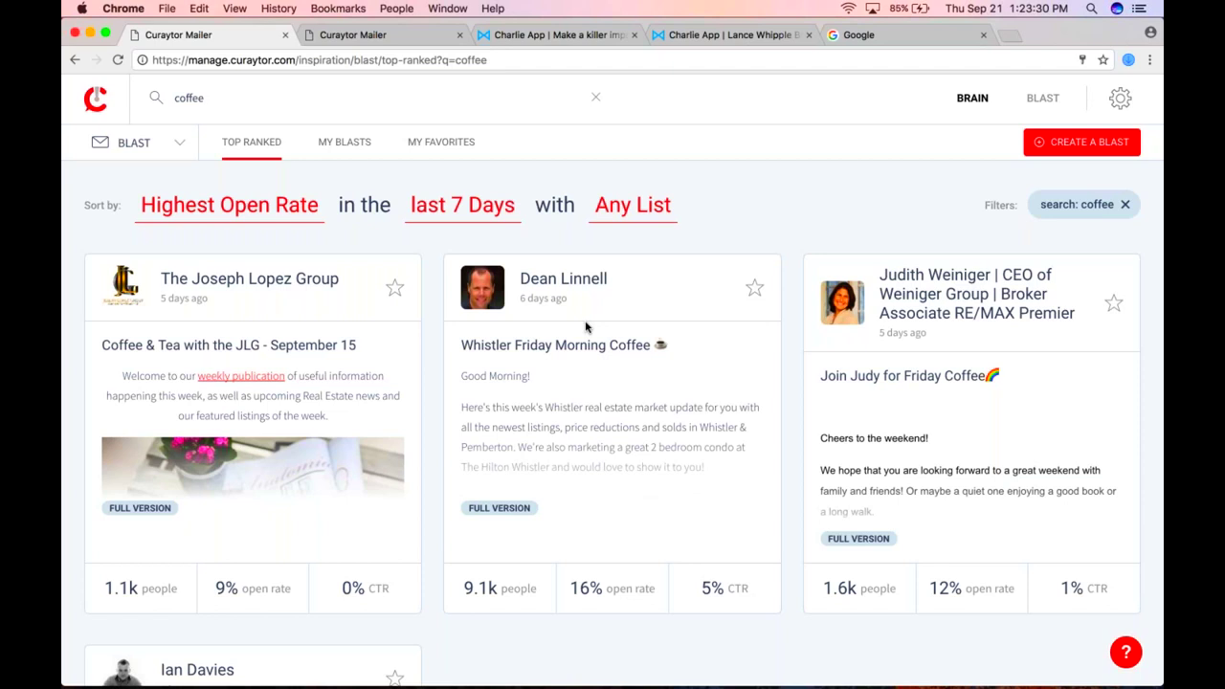
# Step: Narrow the coffee blasts to lists of 500-1000 people in the last 30 days
pyautogui.scroll(-3, 562, 332)
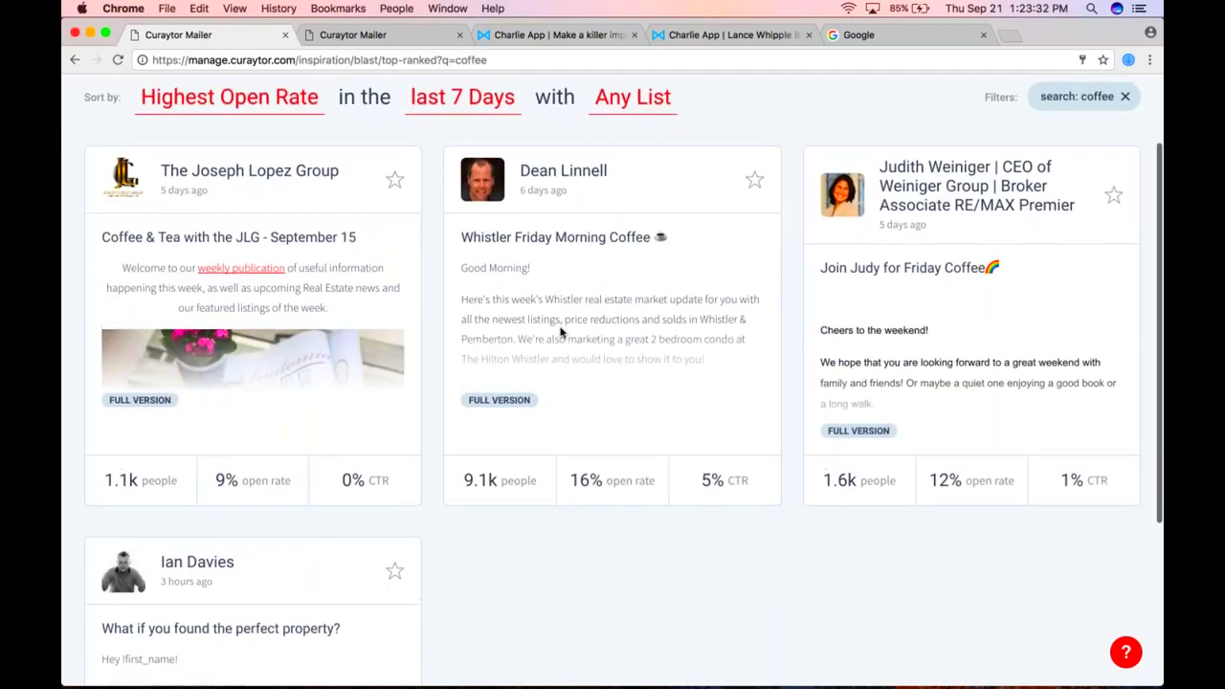
pyautogui.scroll(2, 562, 332)
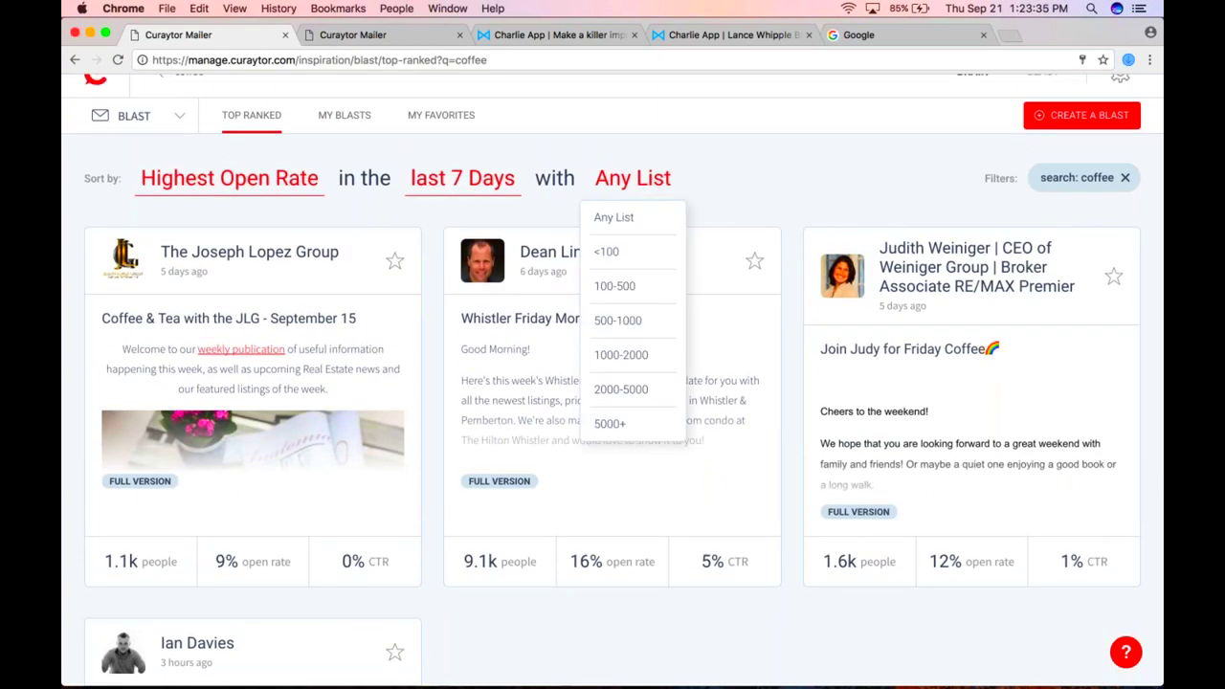
pyautogui.click(603, 321)
pyautogui.click(463, 205)
pyautogui.click(457, 312)
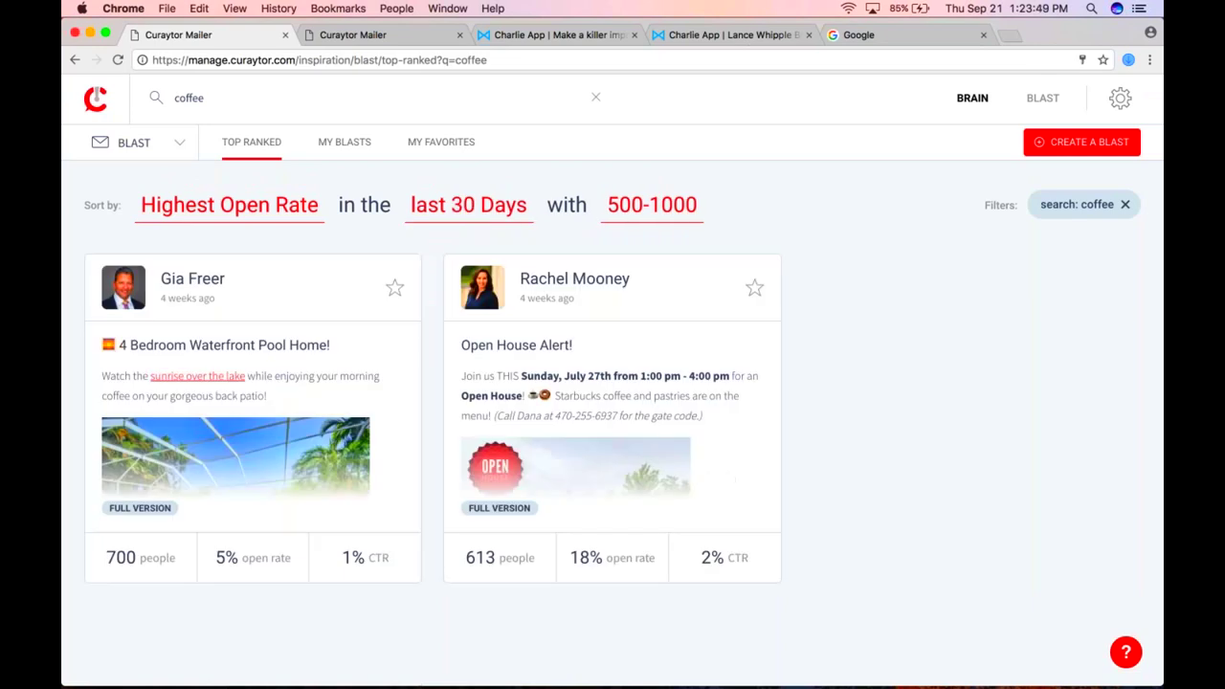
# Step: Rank the coffee blasts by highest open rate for All Time with Any List size
pyautogui.click(468, 205)
pyautogui.click(454, 346)
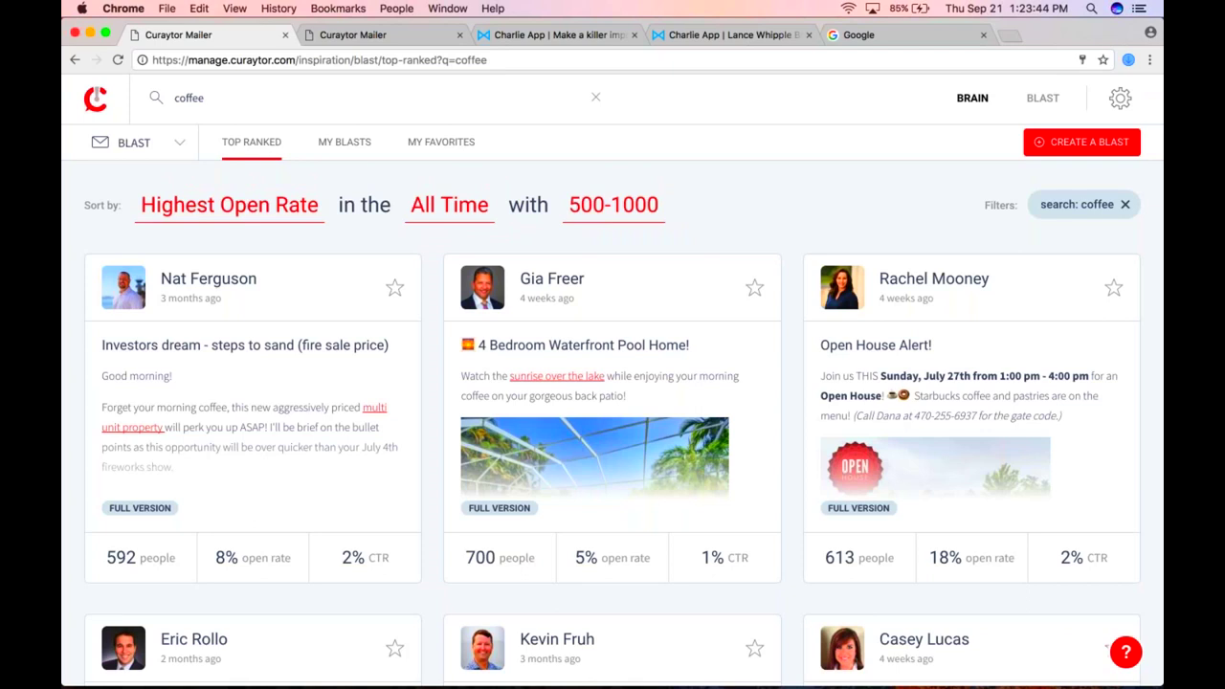
pyautogui.click(614, 205)
pyautogui.click(607, 247)
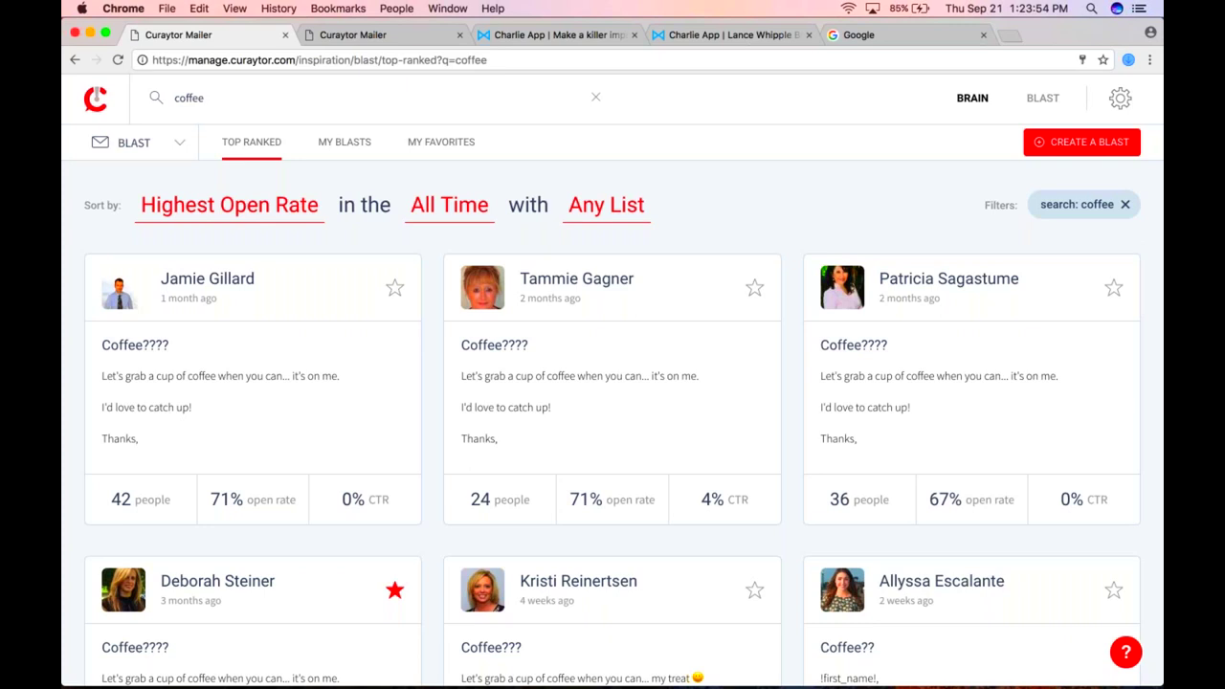
# Step: Review the report of the first "Coffee????" blast, including its email text and stats, and close it
pyautogui.scroll(-3, 613, 383)
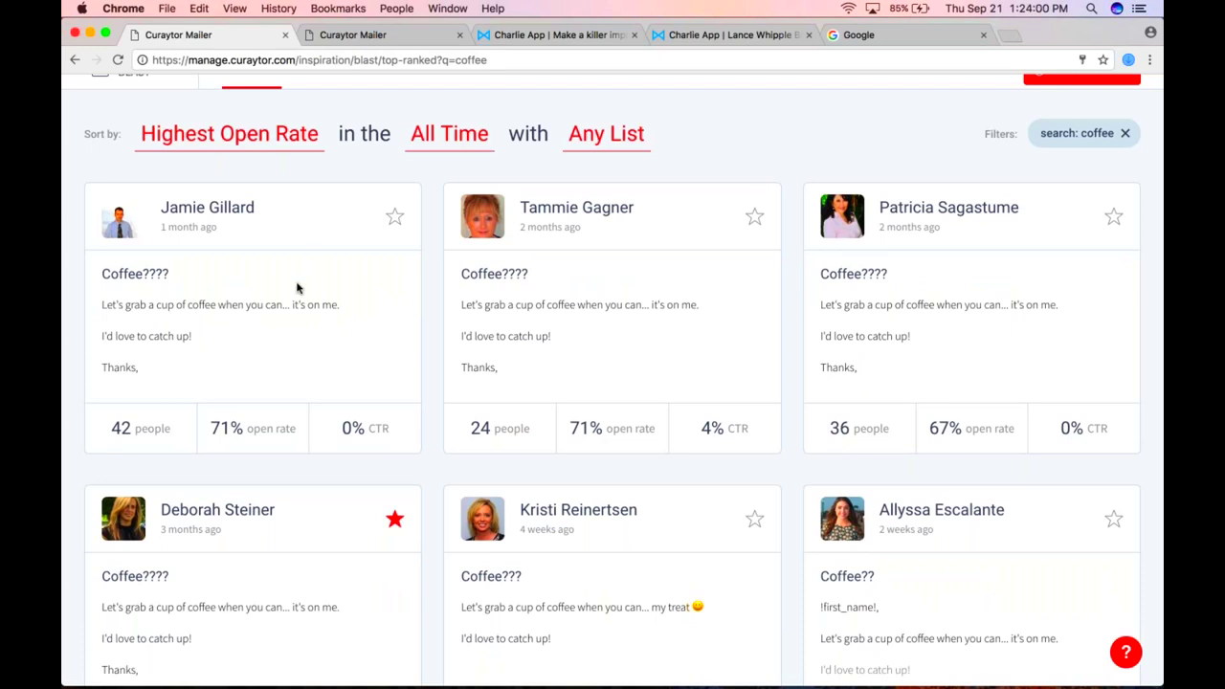
pyautogui.scroll(-2, 297, 285)
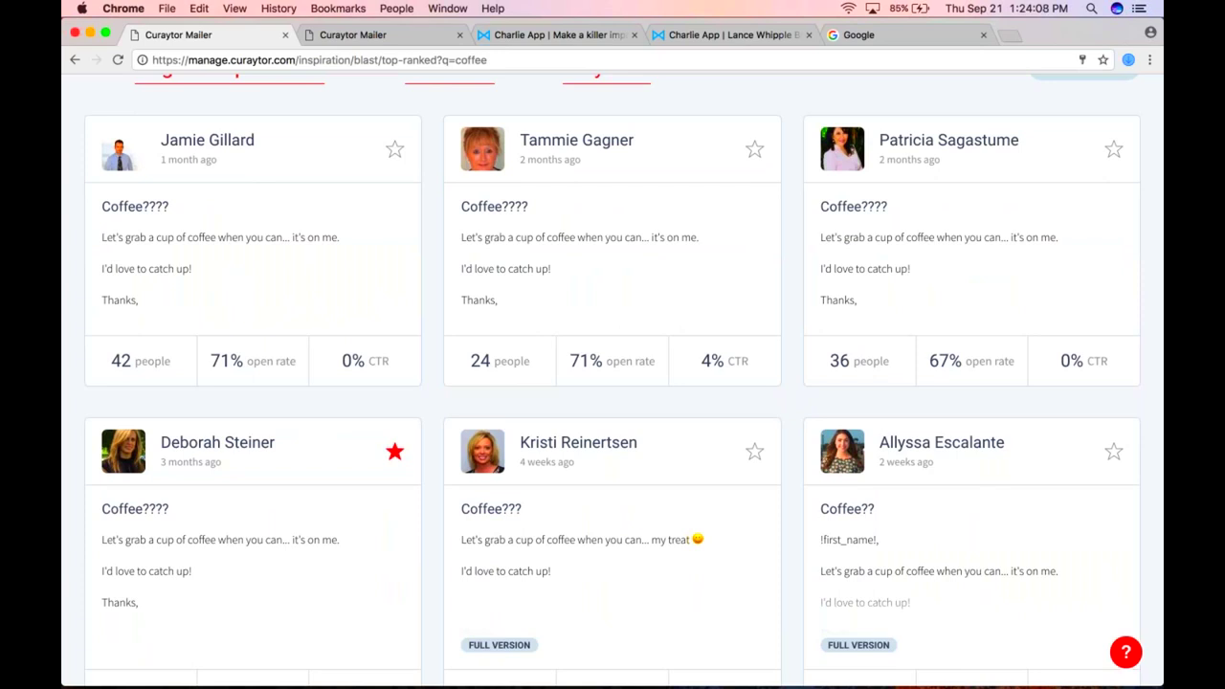
pyautogui.click(240, 369)
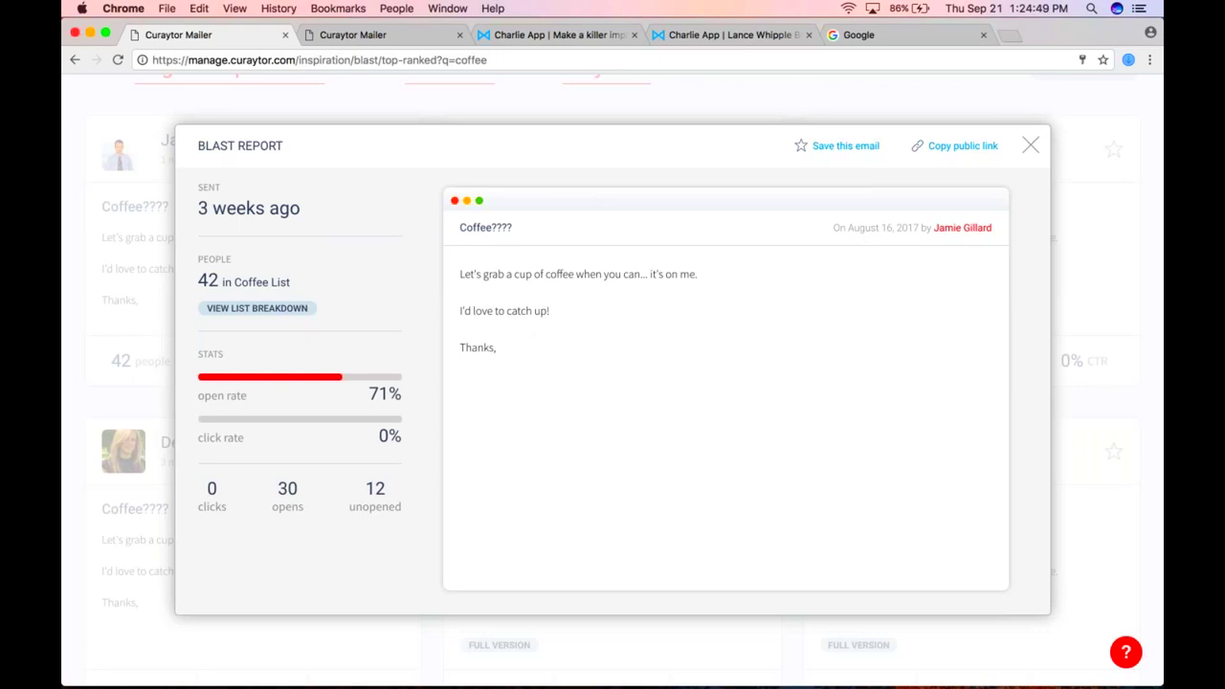
pyautogui.click(1031, 145)
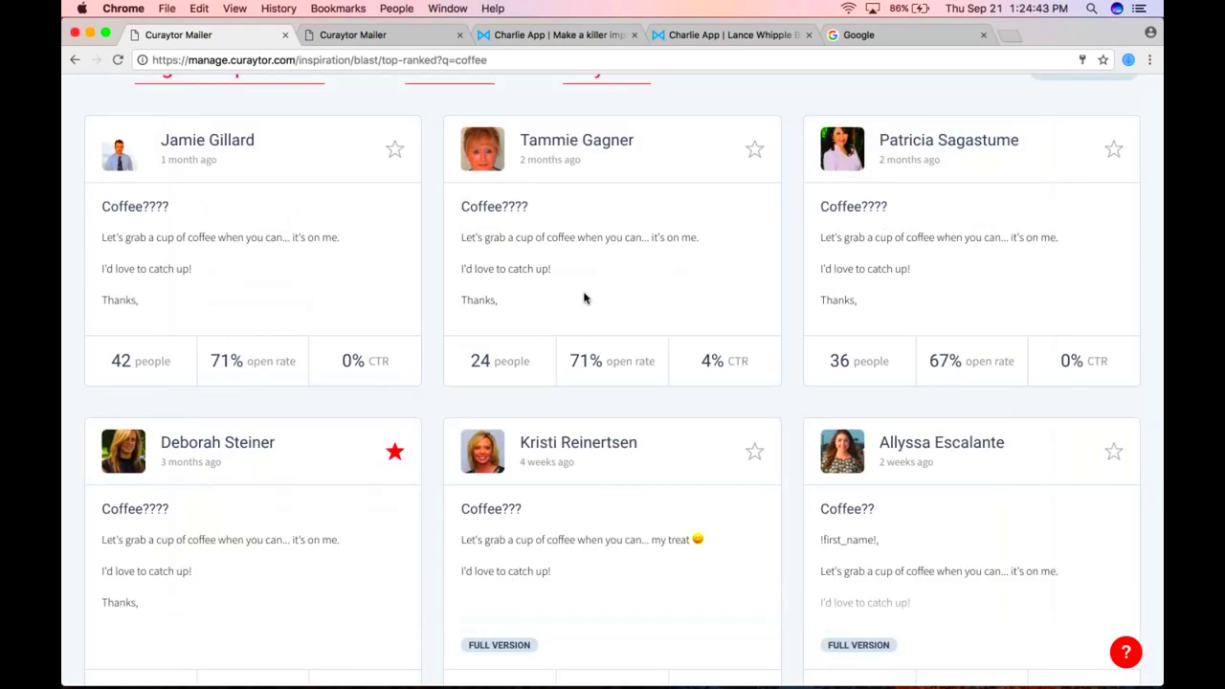
pyautogui.click(154, 366)
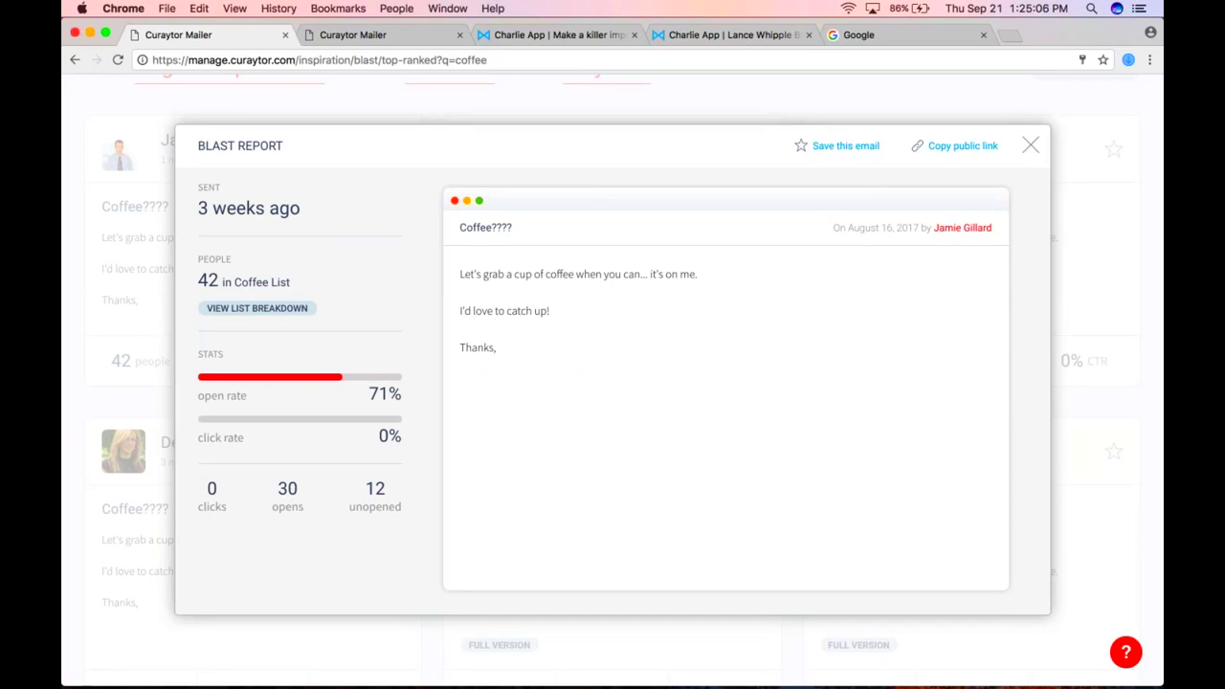
pyautogui.click(1031, 145)
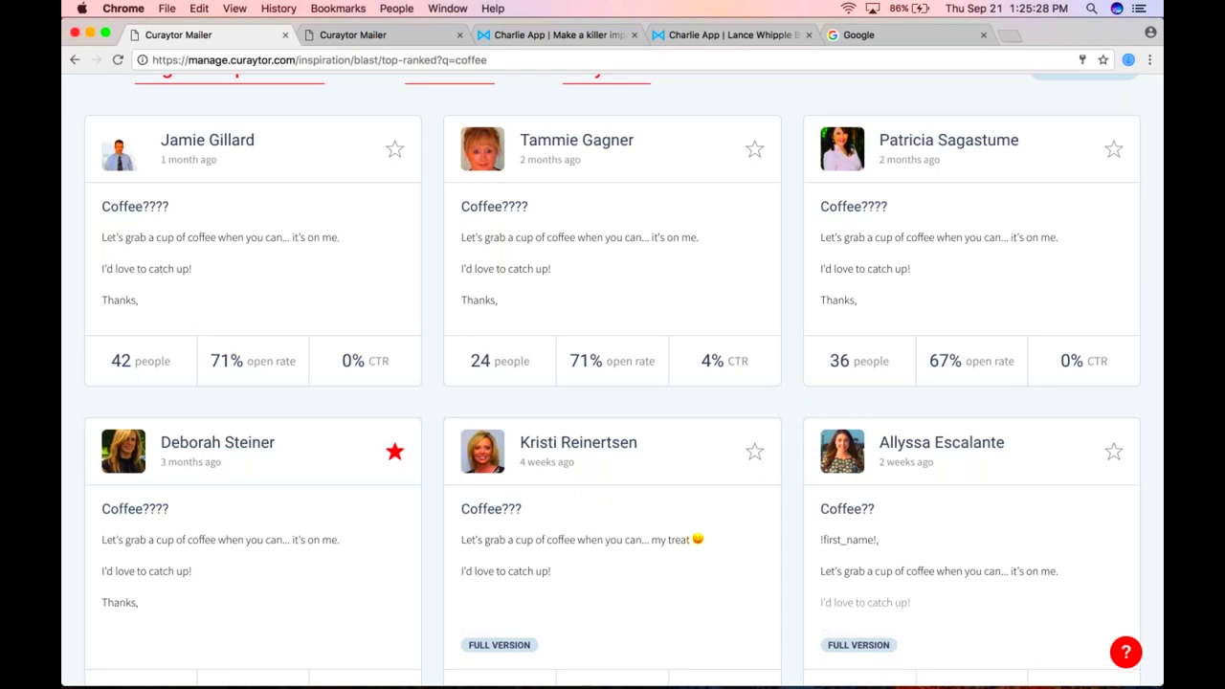
# Step: Replace the "coffee" search with "zillow" and show all matching blasts
pyautogui.scroll(3, 613, 383)
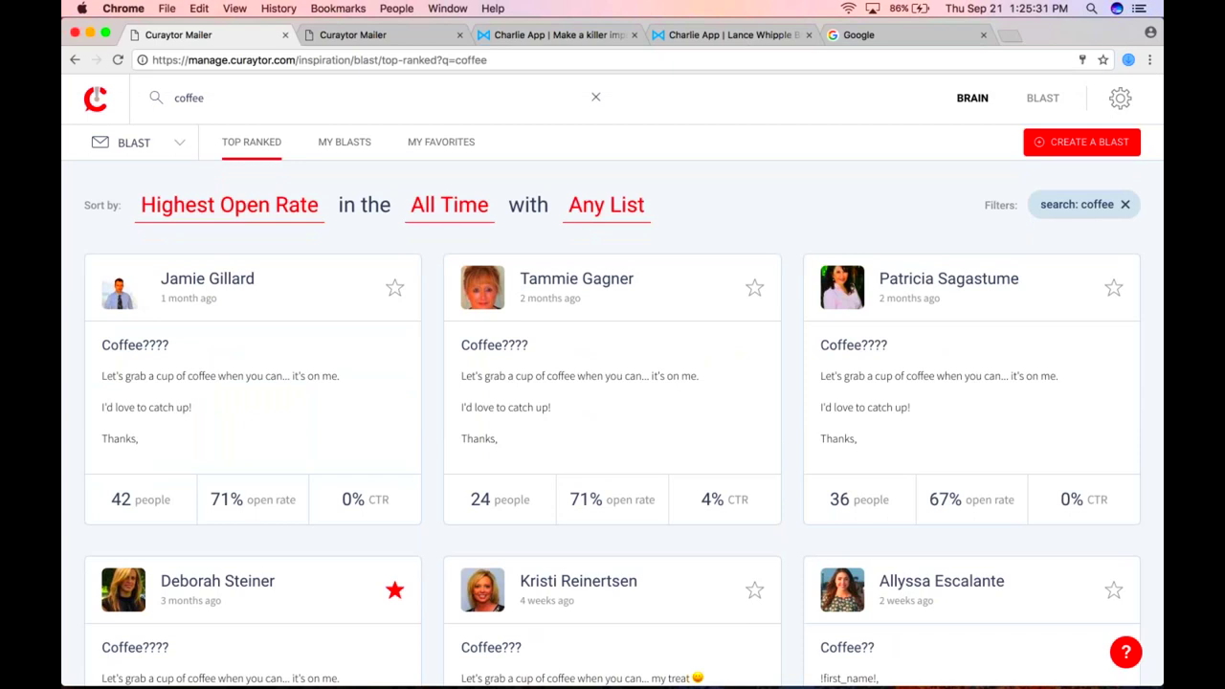
pyautogui.click(596, 96)
pyautogui.click(503, 96)
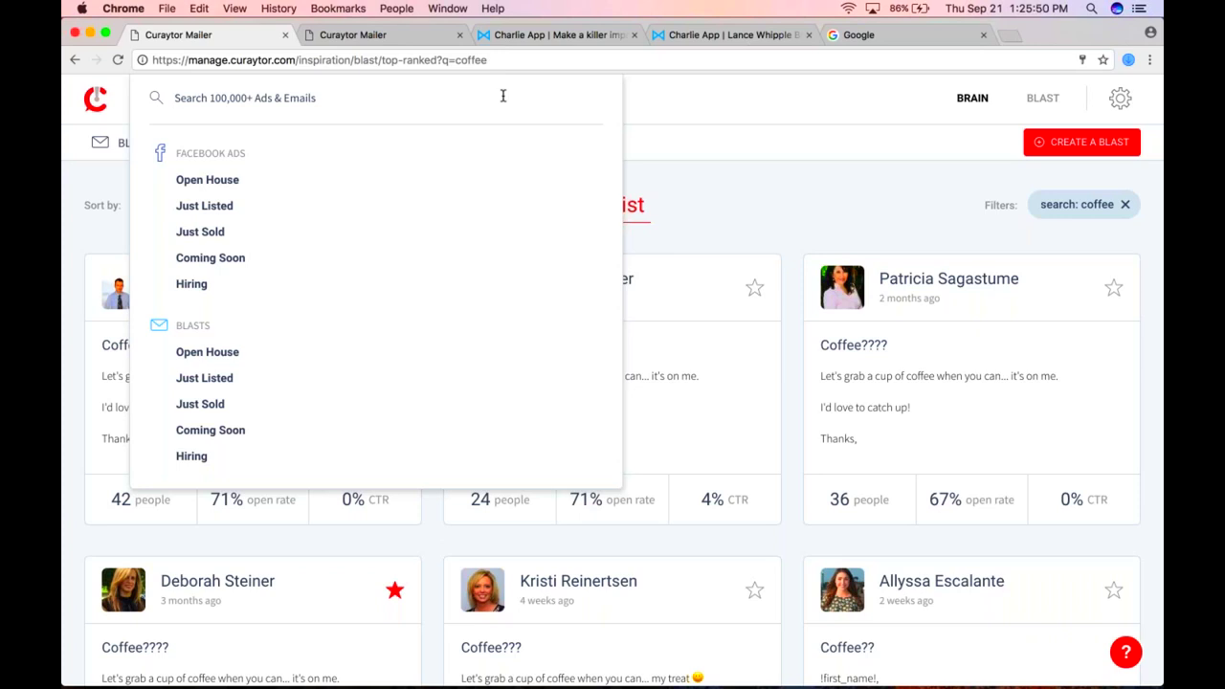
pyautogui.write('zillow')
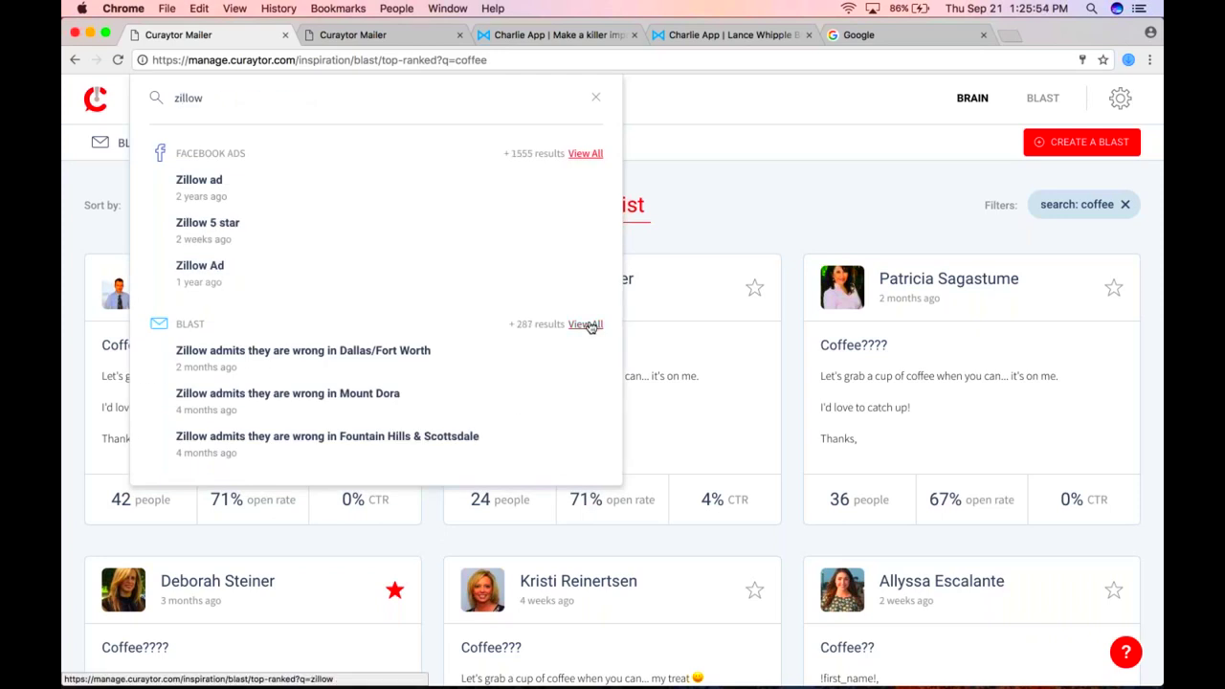
pyautogui.press('Return')
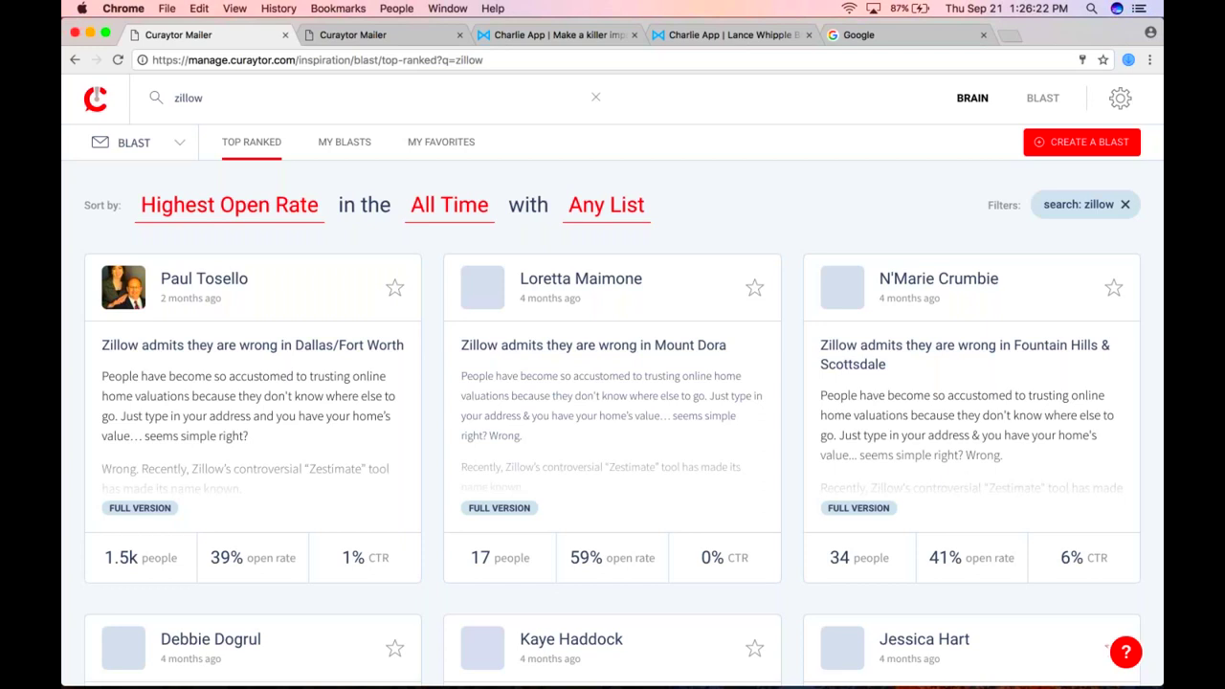
# Step: Review the report of the "Zillow admits they are wrong in Dallas/Fort Worth" blast and return to the search results
pyautogui.scroll(-2, 227, 389)
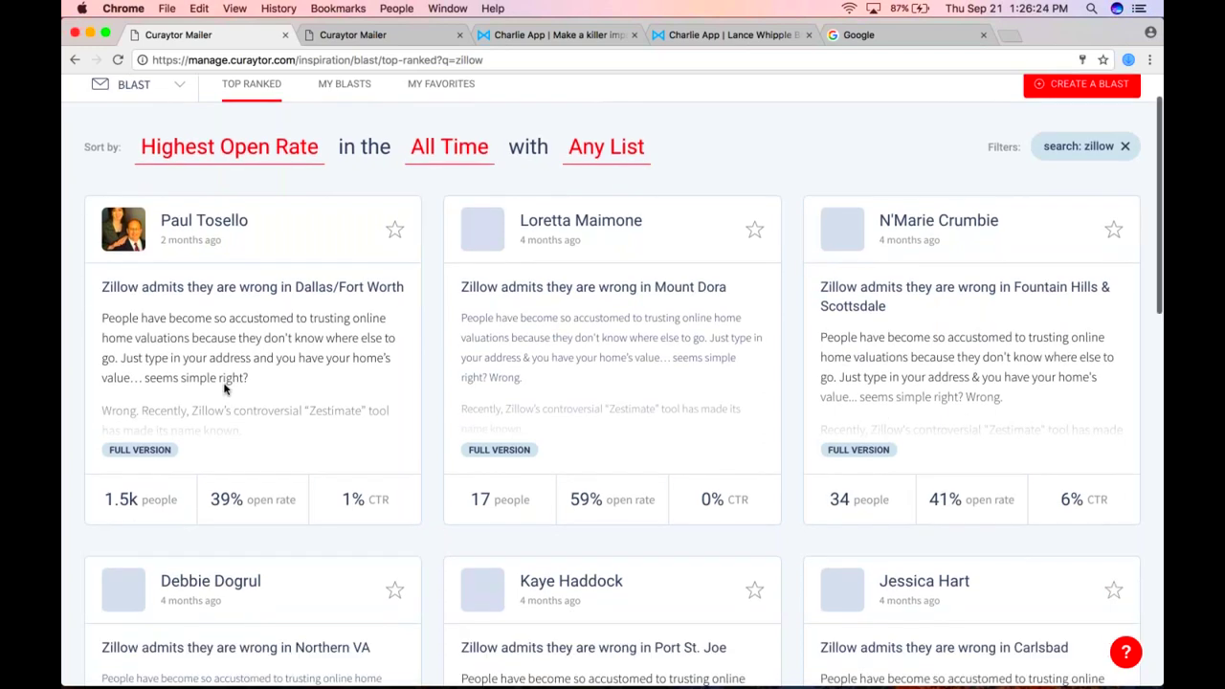
pyautogui.click(206, 399)
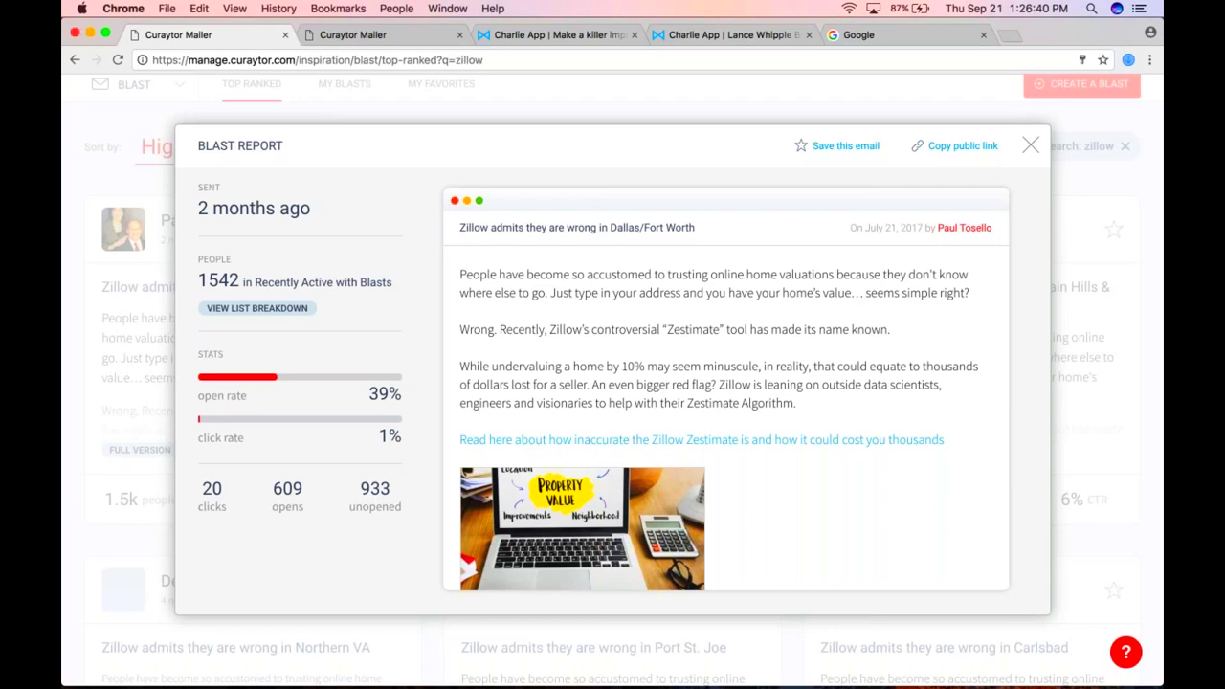
pyautogui.click(1030, 145)
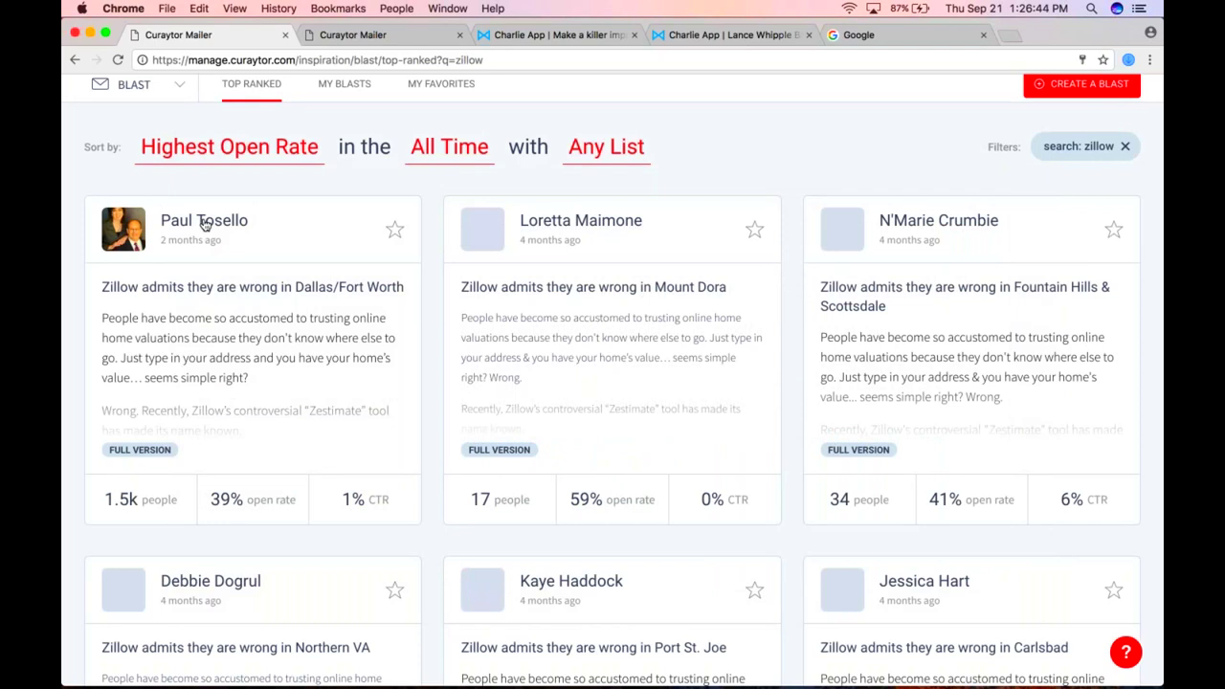
pyautogui.scroll(-1, 212, 230)
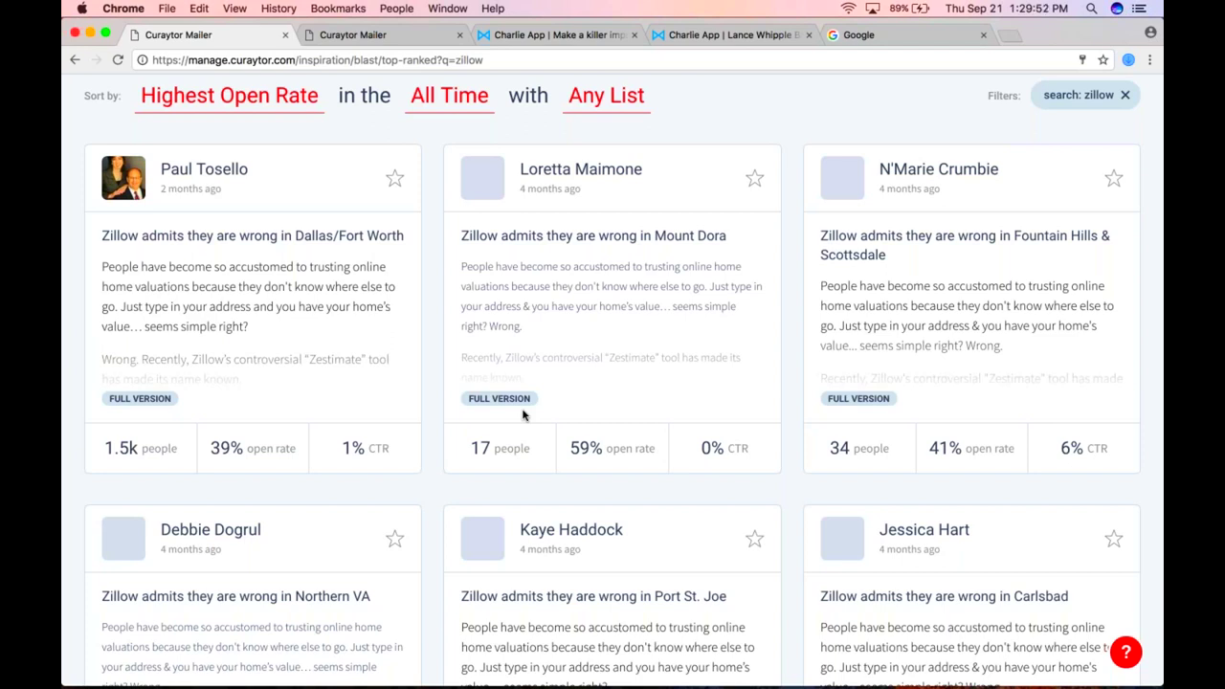
# Step: Switch to Keynote and start the slideshow from "The Perfect Sales Call" slide
pyautogui.moveTo(525, 684)
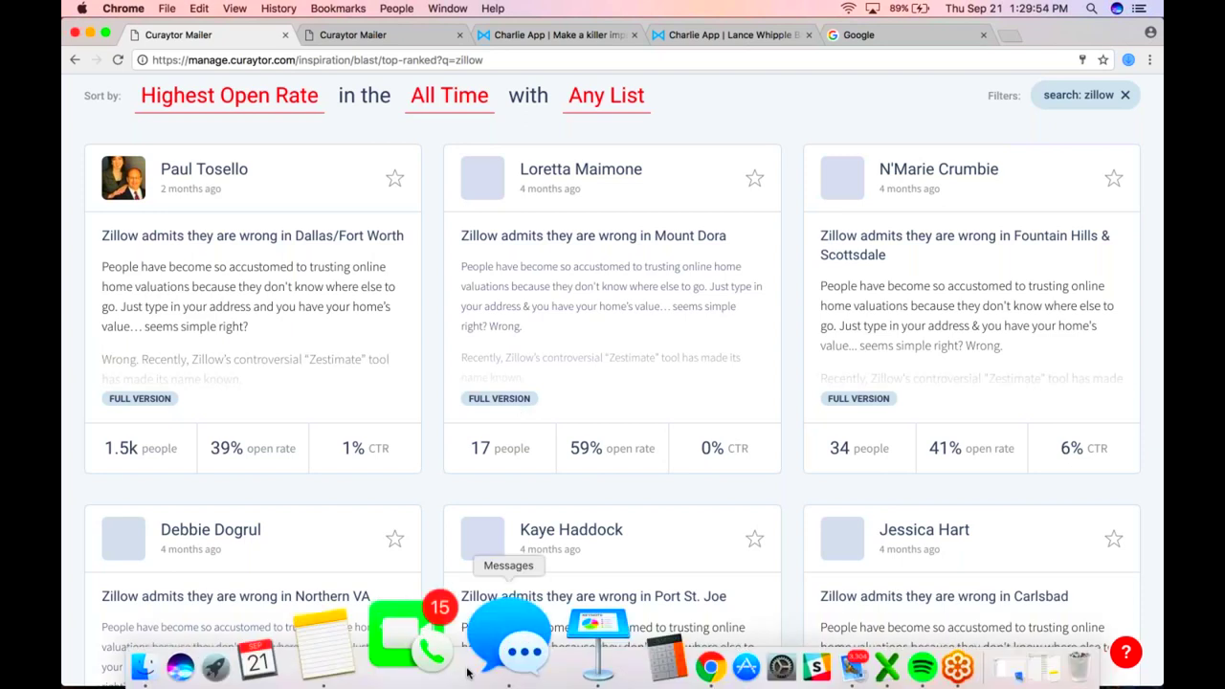
pyautogui.click(525, 660)
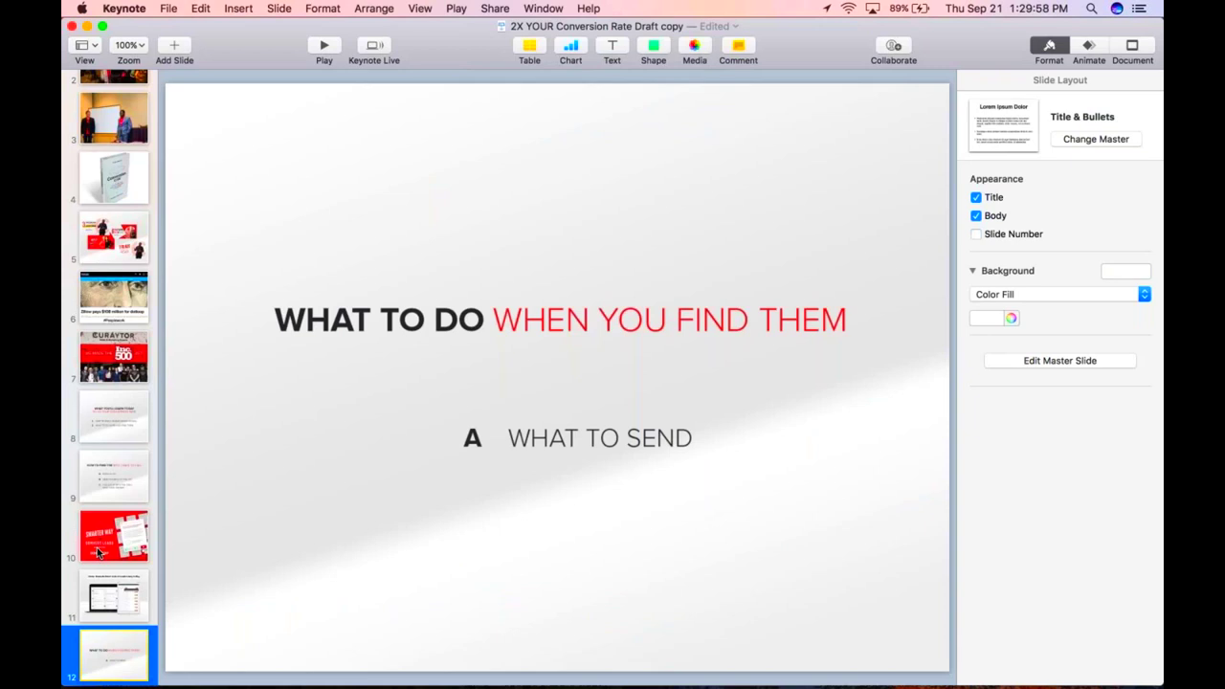
pyautogui.scroll(-4, 99, 552)
pyautogui.click(110, 588)
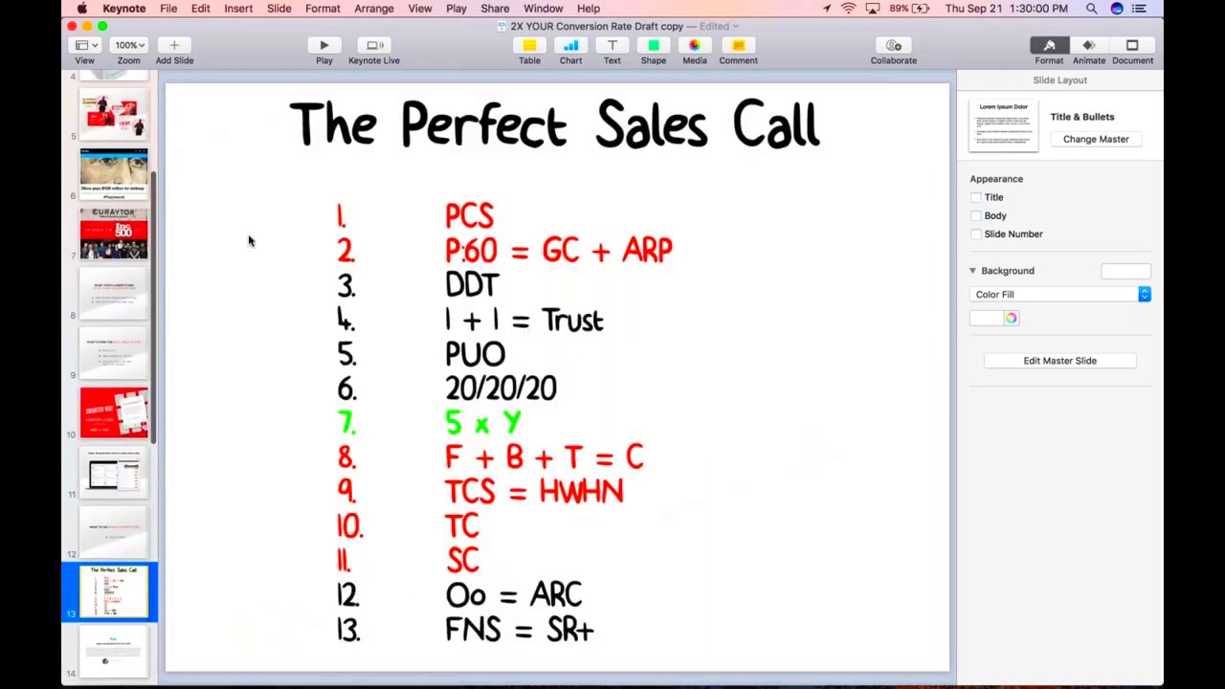
pyautogui.click(324, 48)
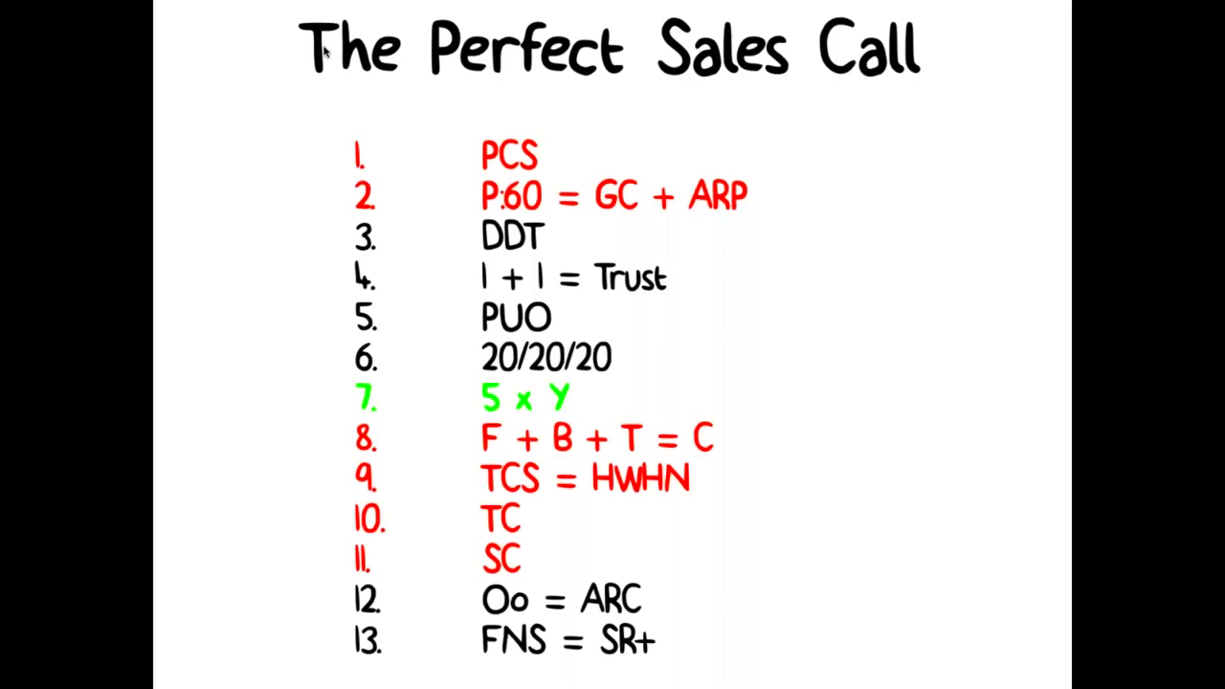
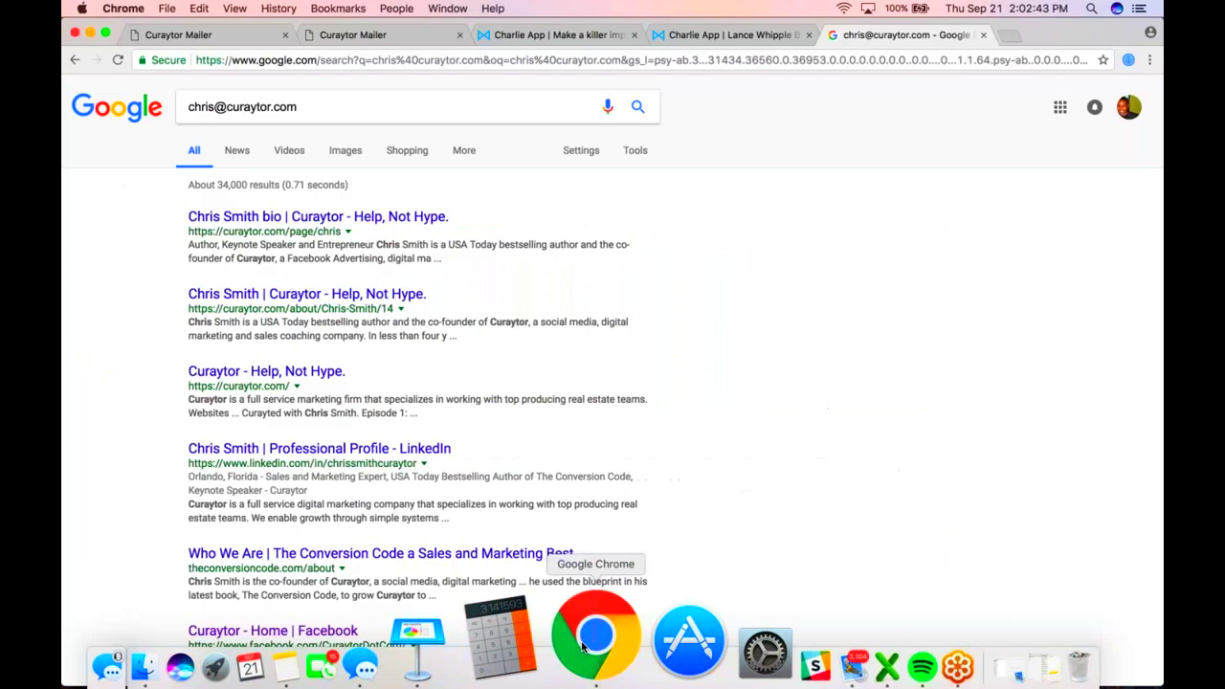
# Step: Return to the second Curaytor Mailer page, start a new blast with a new audience list, and look through its filters
pyautogui.click(336, 36)
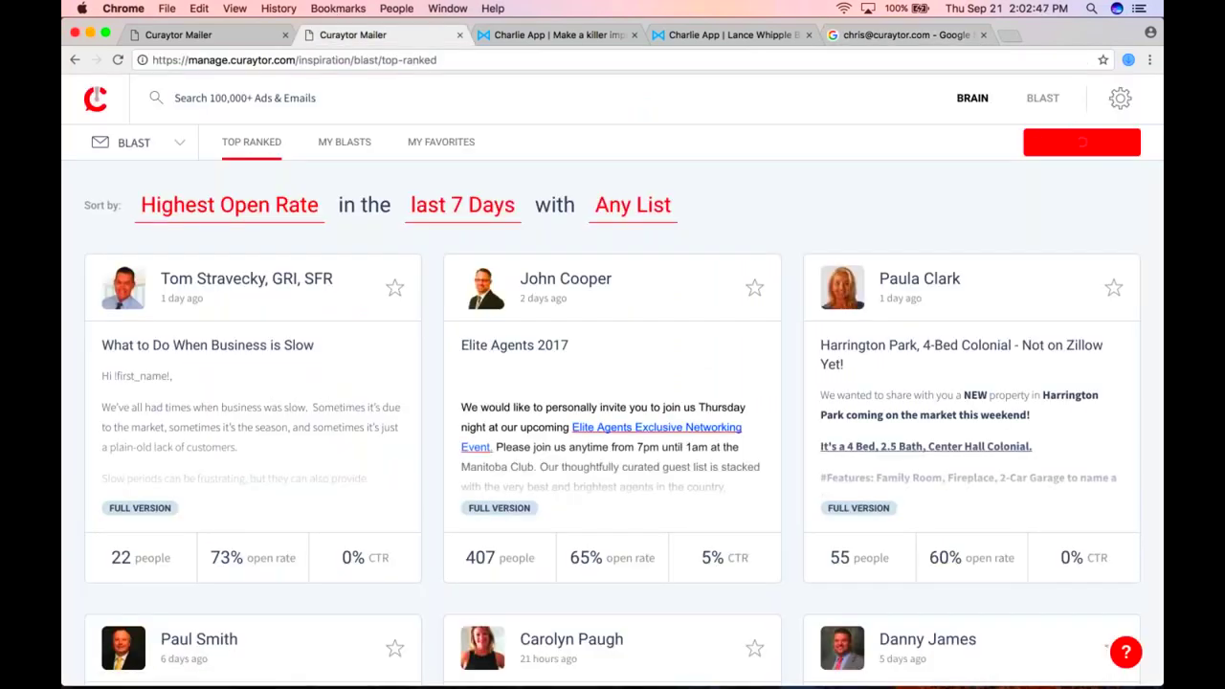
pyautogui.click(1080, 142)
pyautogui.click(388, 203)
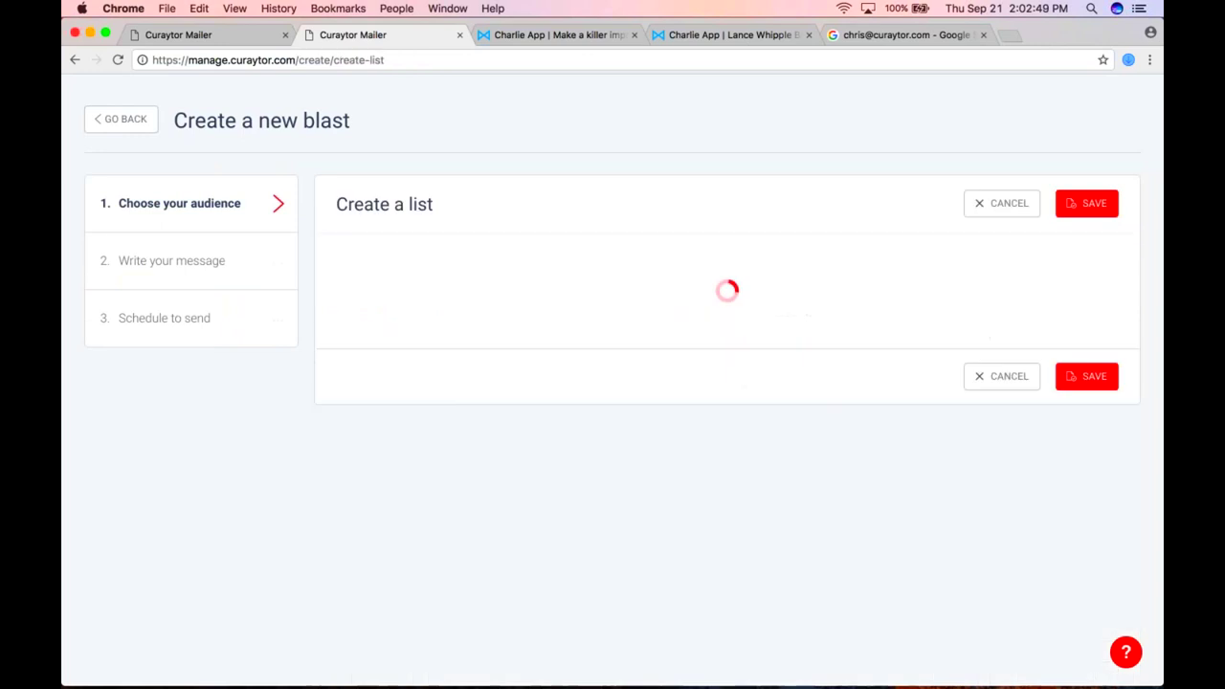
pyautogui.scroll(-5, 613, 383)
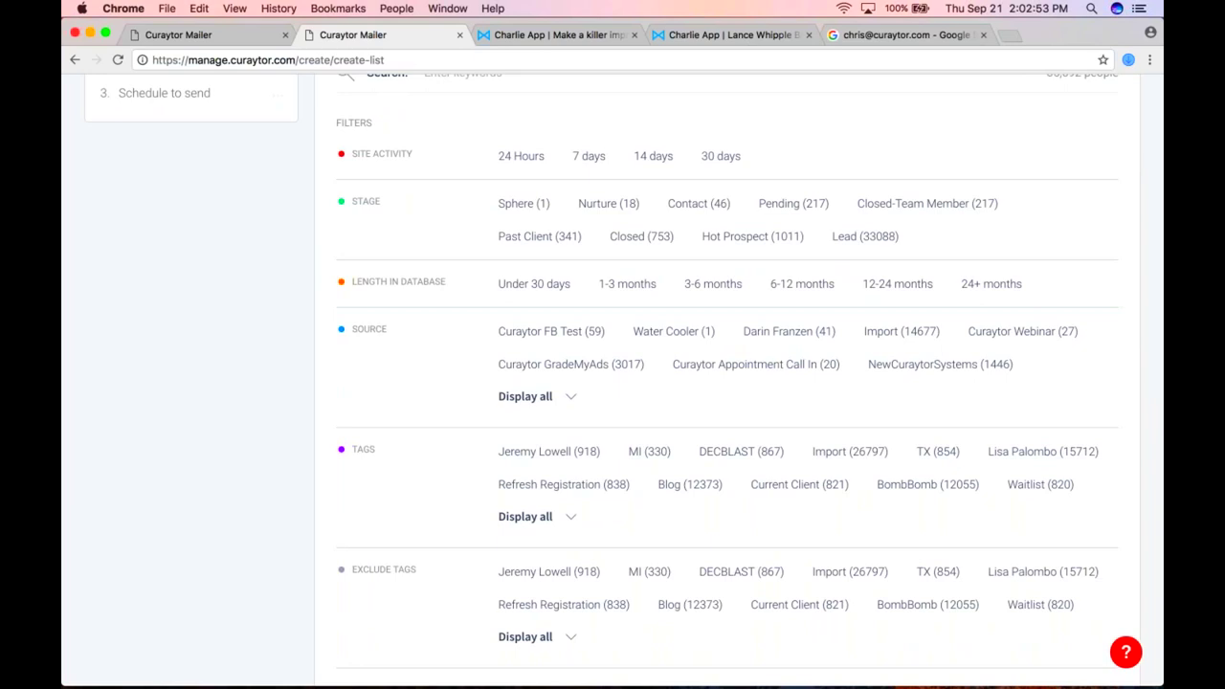
pyautogui.scroll(3, 612, 382)
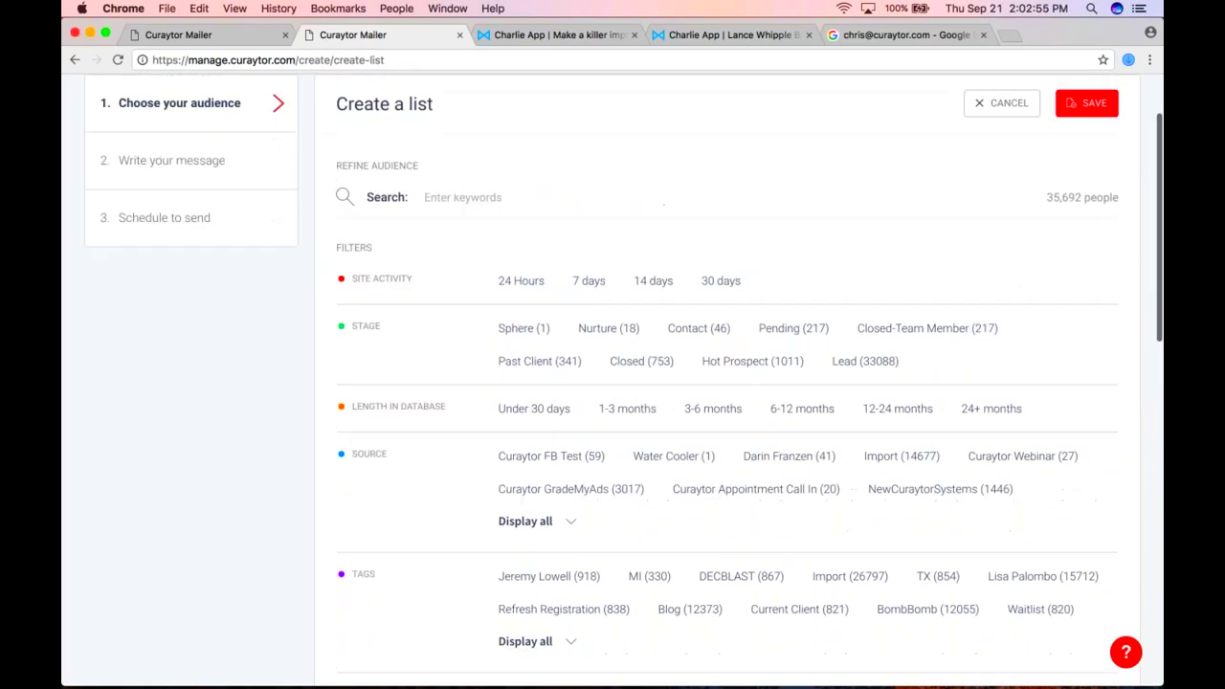
# Step: Filter the new list's audience to people with site activity in the last 30 days
pyautogui.click(721, 281)
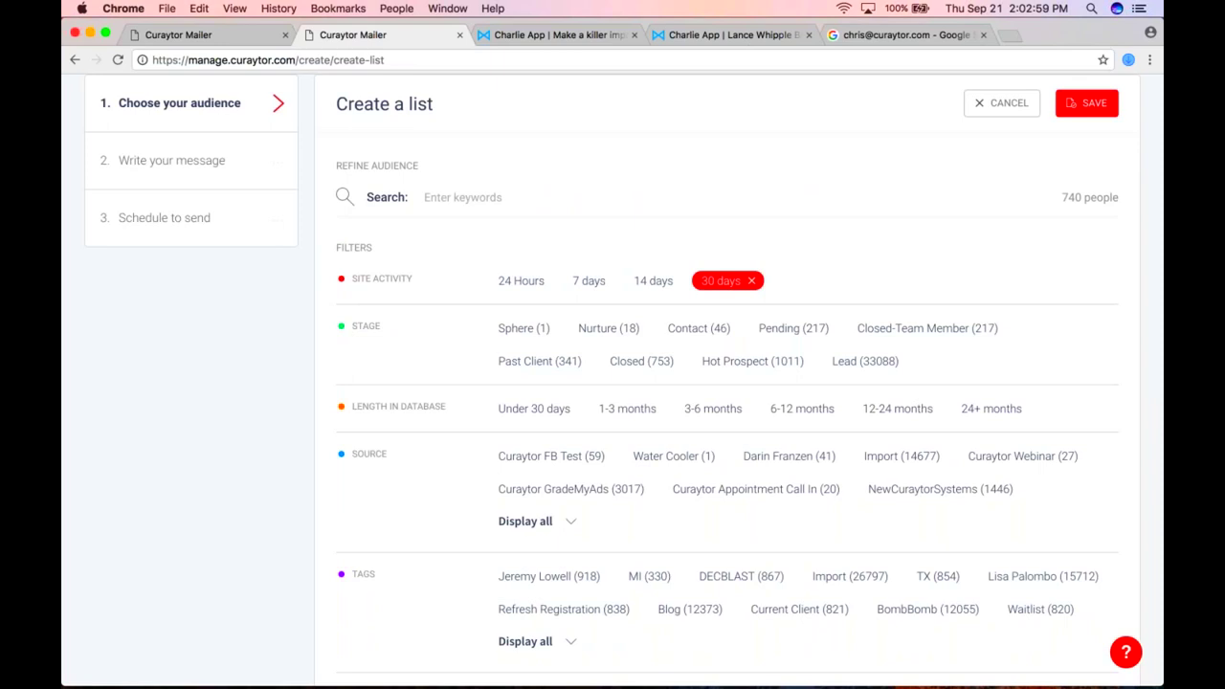
pyautogui.scroll(-2, 526, 525)
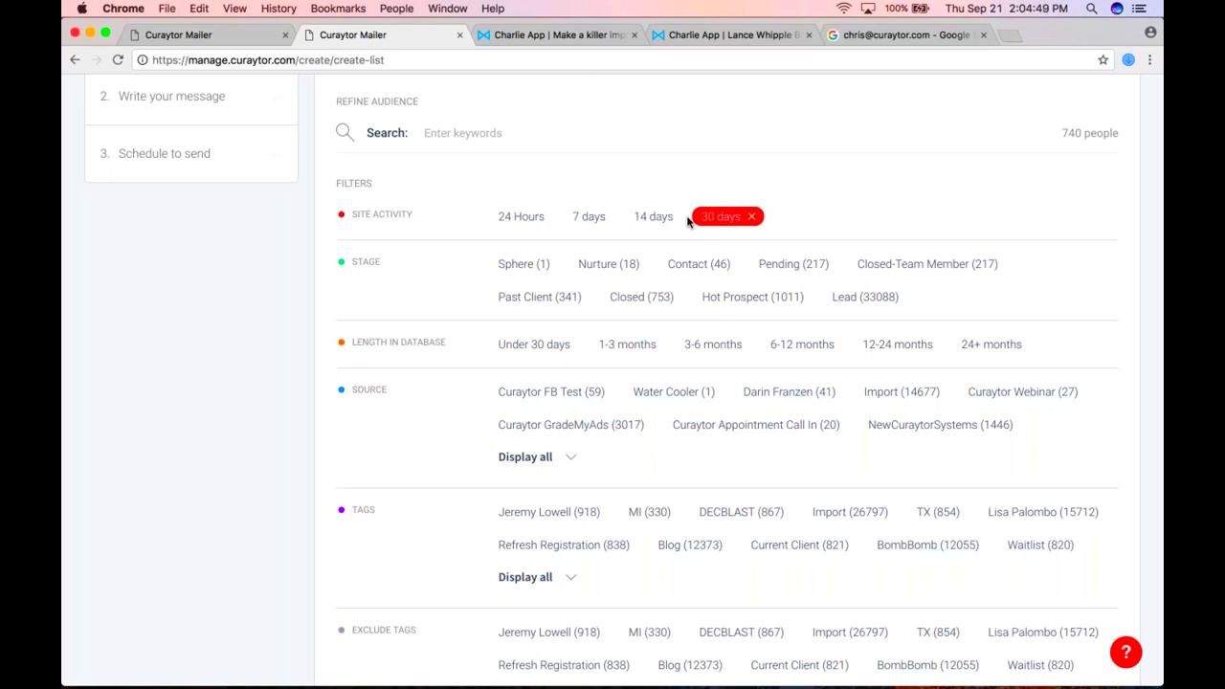
# Step: Open calliedalton.com in a new browser tab and go to the site's blog page
pyautogui.click(1010, 36)
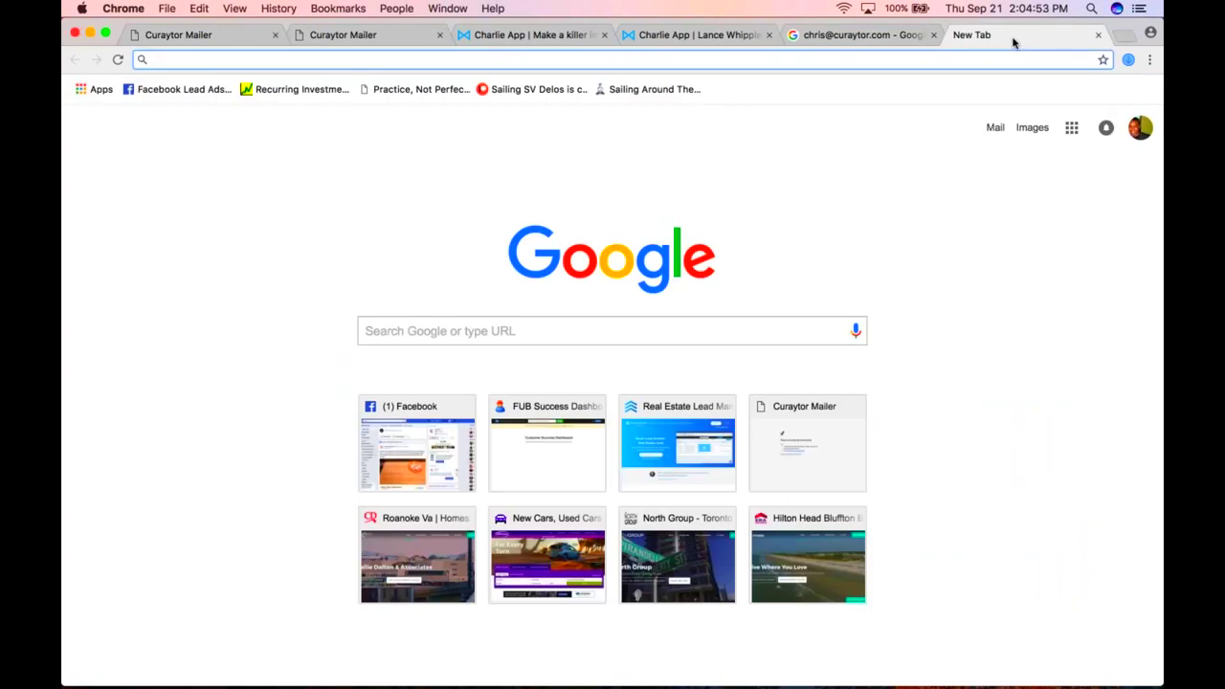
pyautogui.write('calliedalton.com')
pyautogui.press('Return')
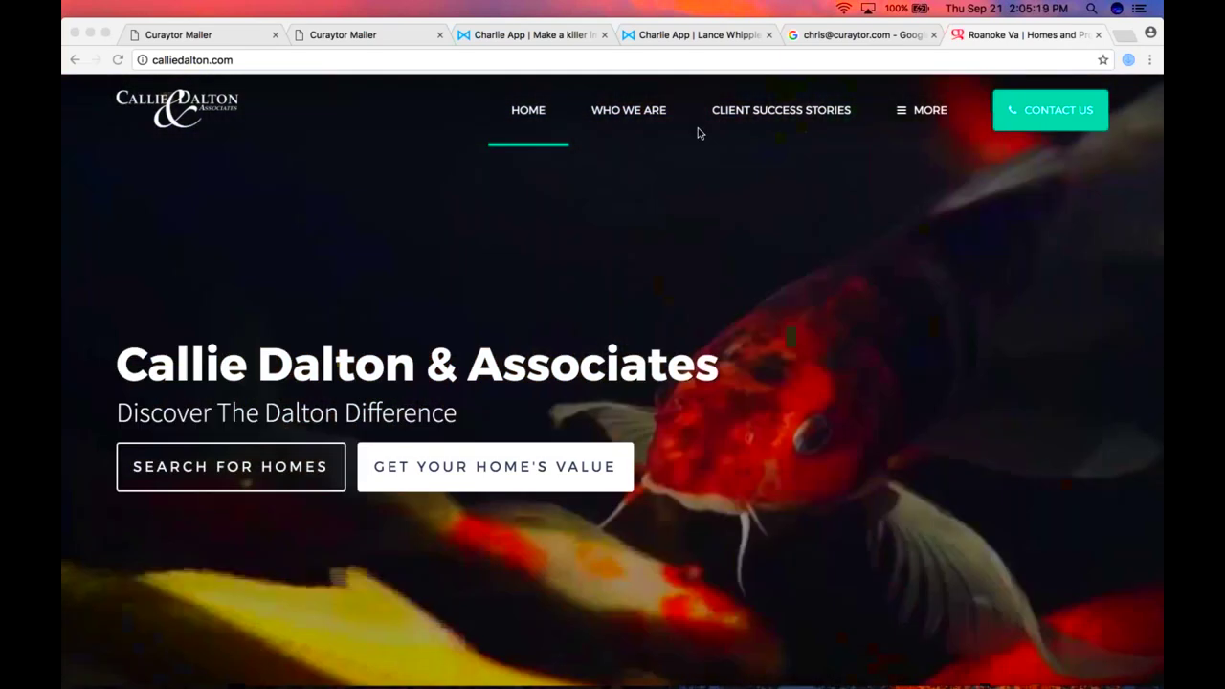
pyautogui.click(823, 115)
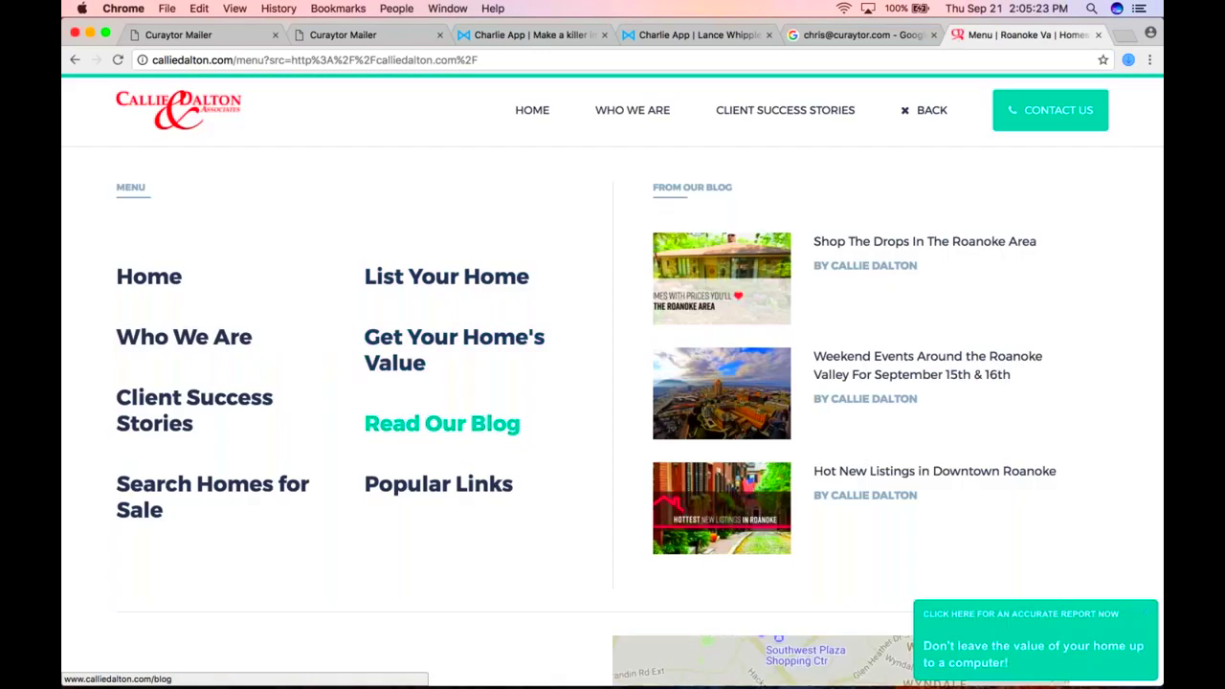
pyautogui.click(442, 423)
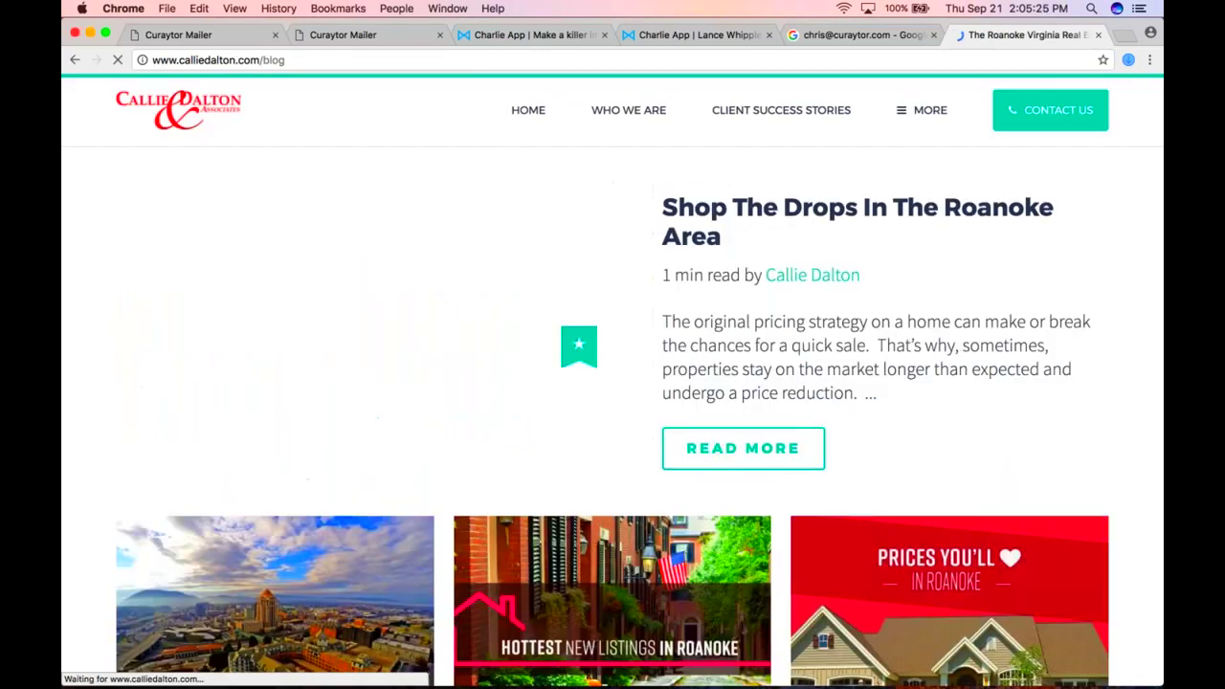